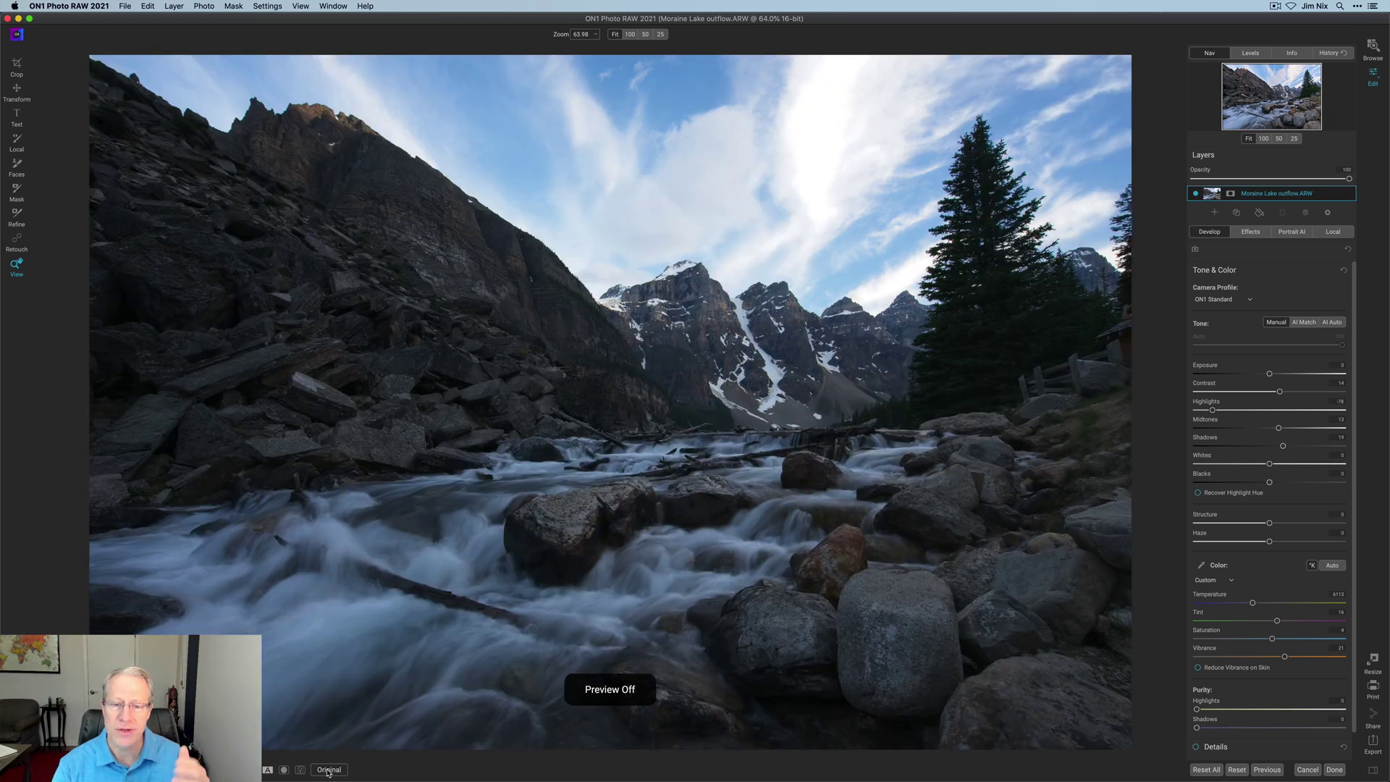
# - Turn the edit preview back on to compare the developed photo with the original
pyautogui.click(328, 771)
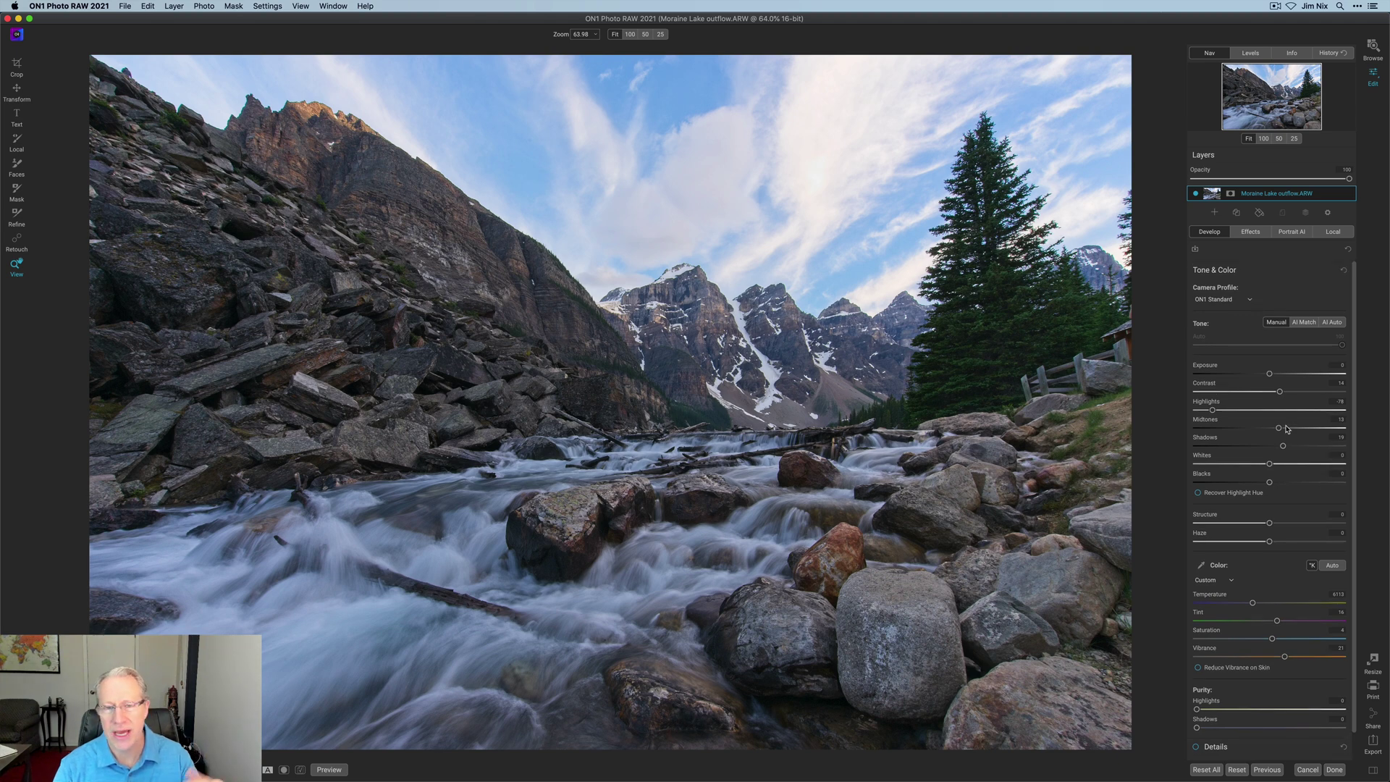
pyautogui.scroll(-2, 1282, 406)
pyautogui.scroll(2, 1275, 304)
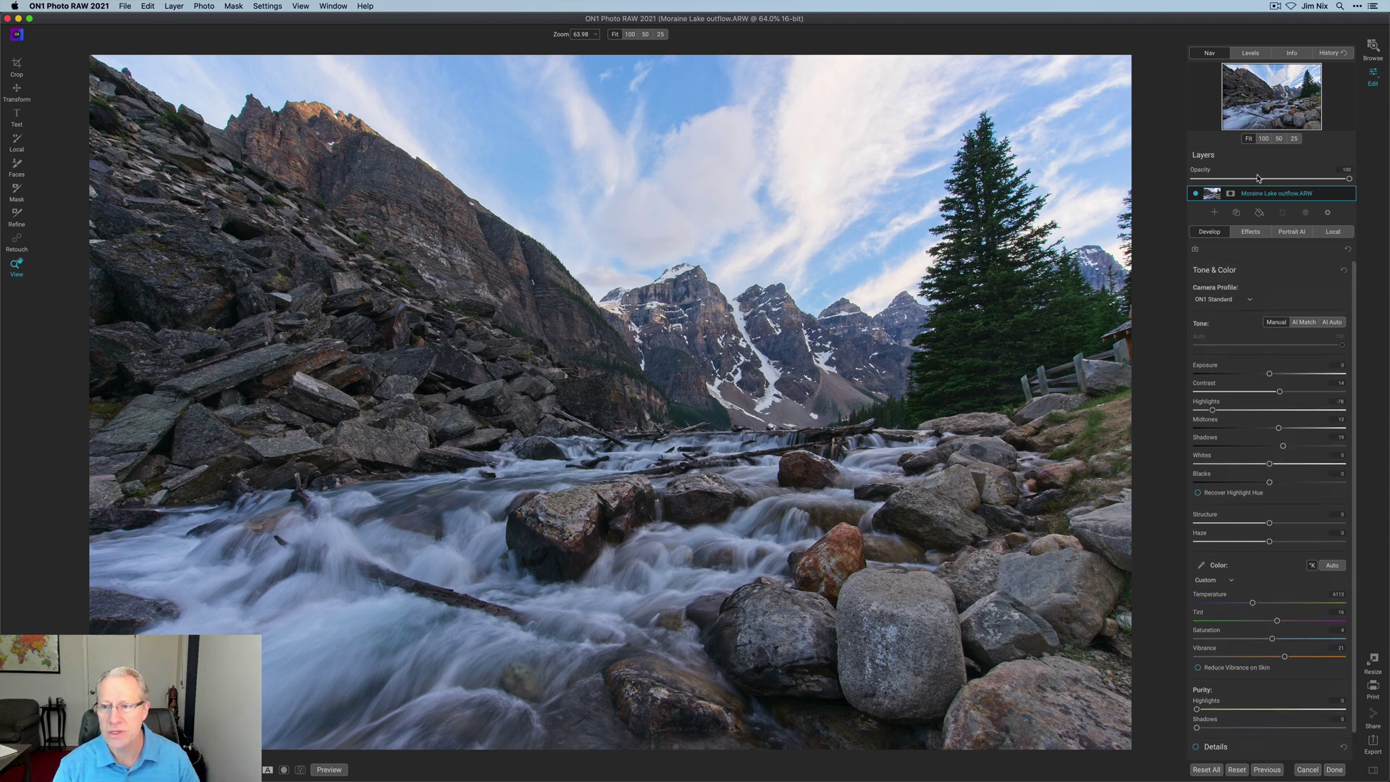
# - Add an HDR Look filter to the Moraine Lake photo as an effect
pyautogui.click(1243, 233)
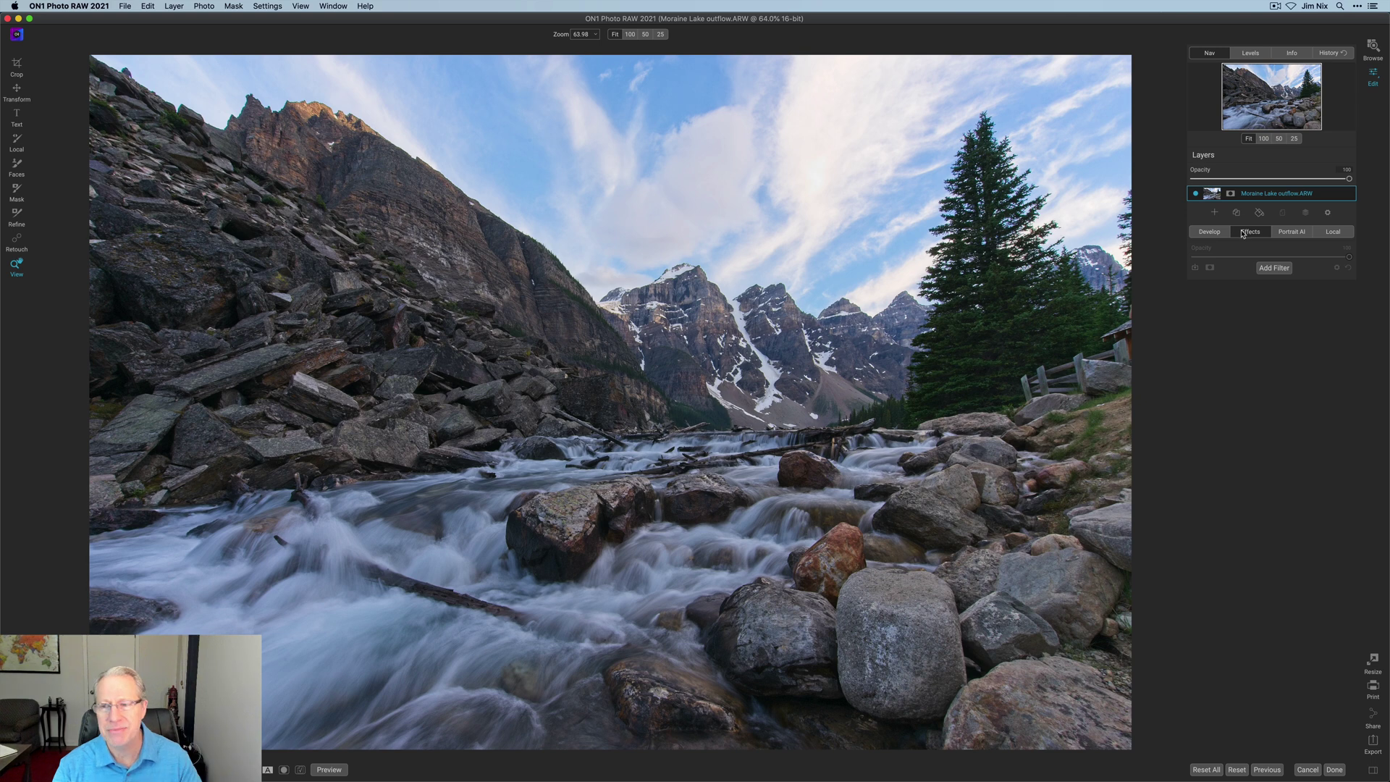
pyautogui.click(1273, 268)
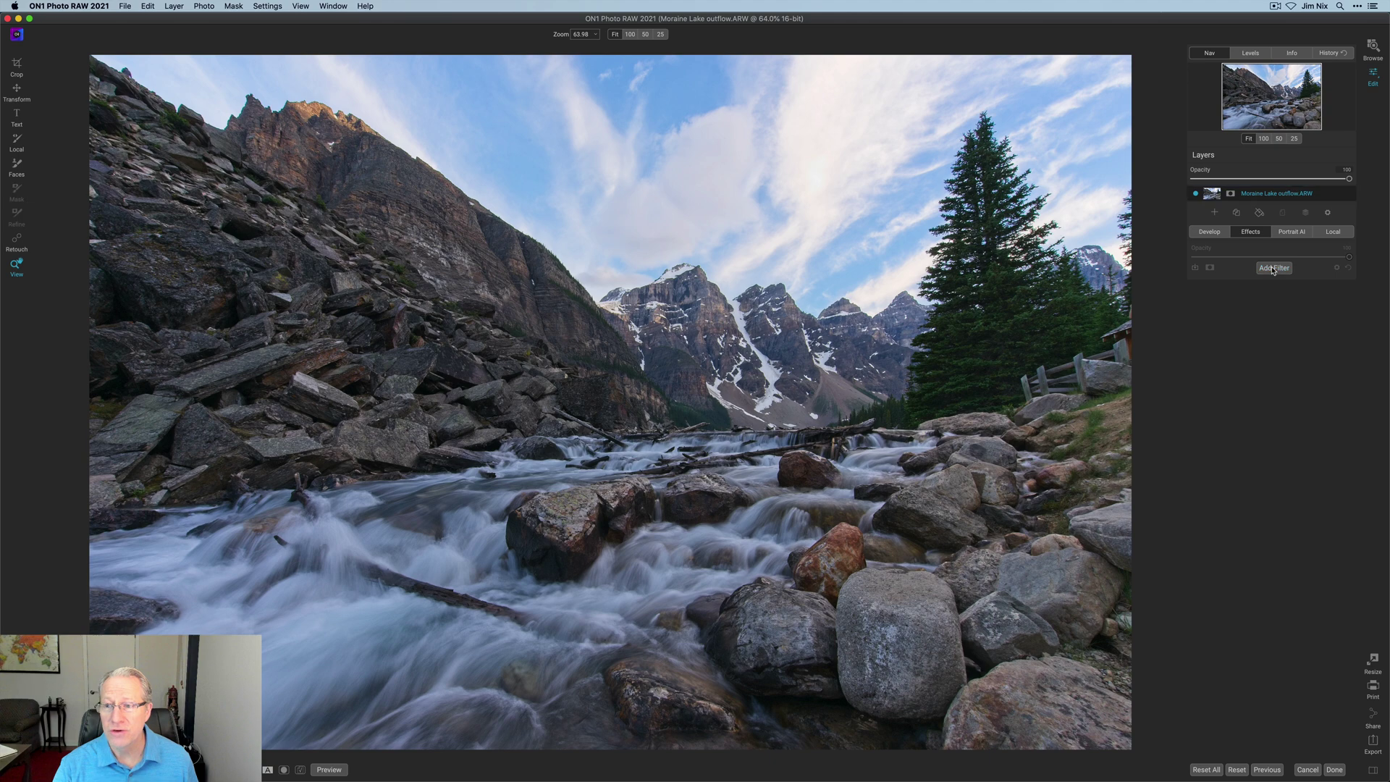
pyautogui.click(1129, 369)
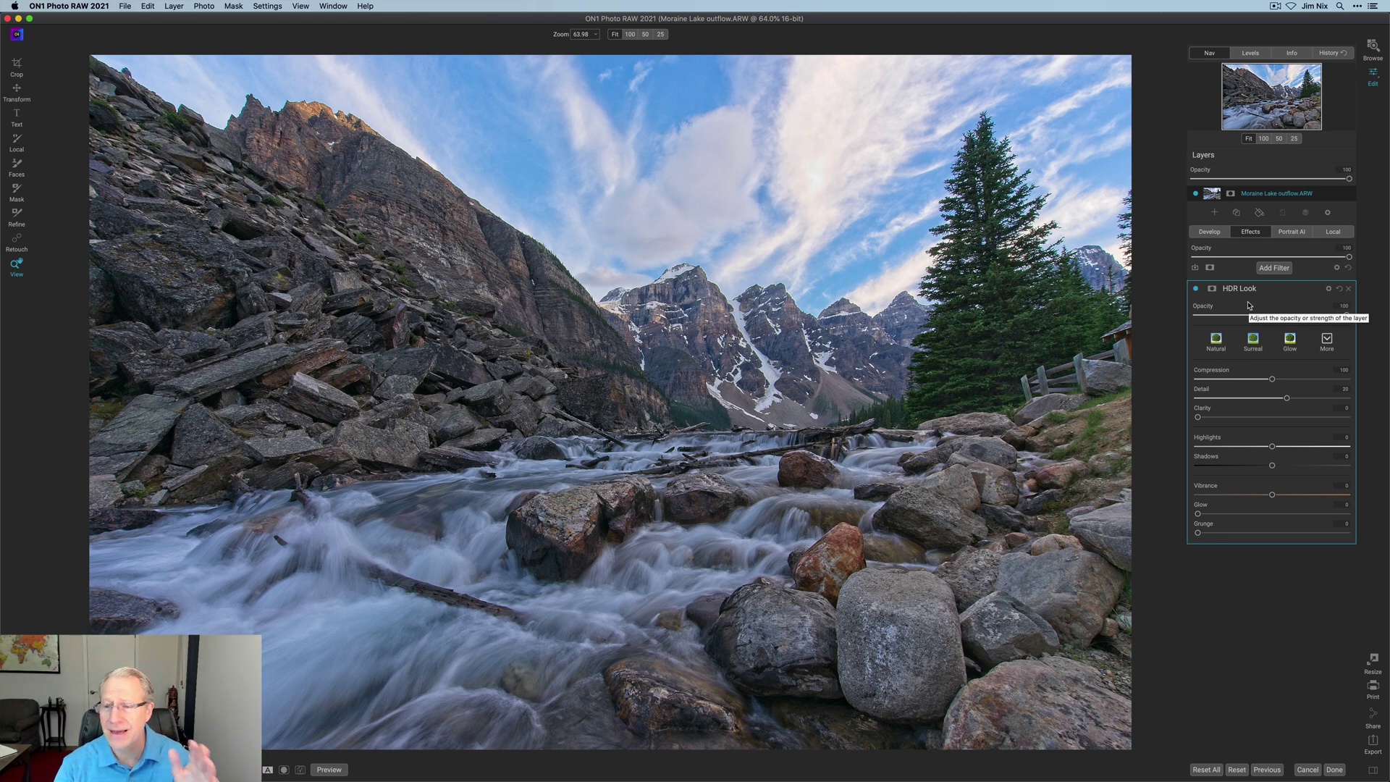
# - Start a quick mask on the HDR Look filter and mark the sky and the stream as areas to drop
pyautogui.click(1214, 289)
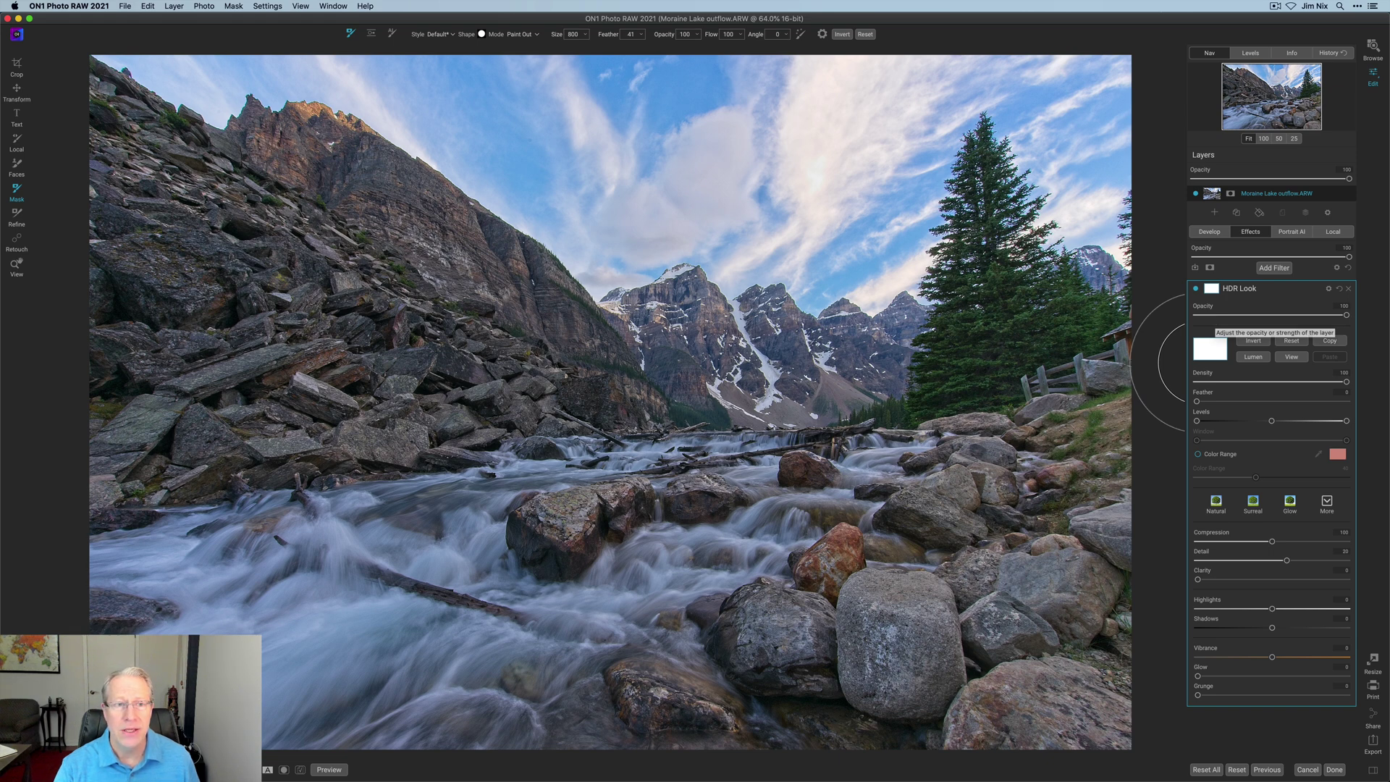
pyautogui.click(391, 35)
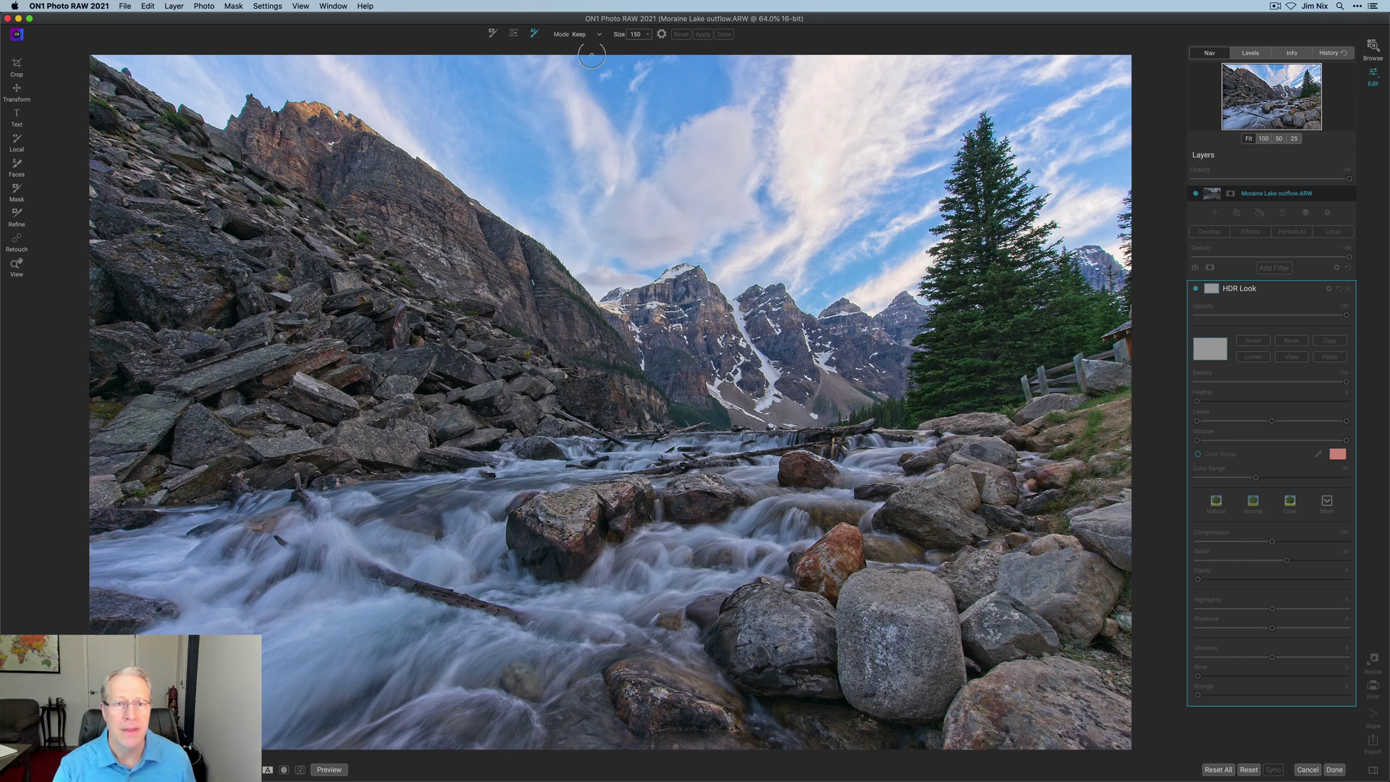
pyautogui.click(581, 37)
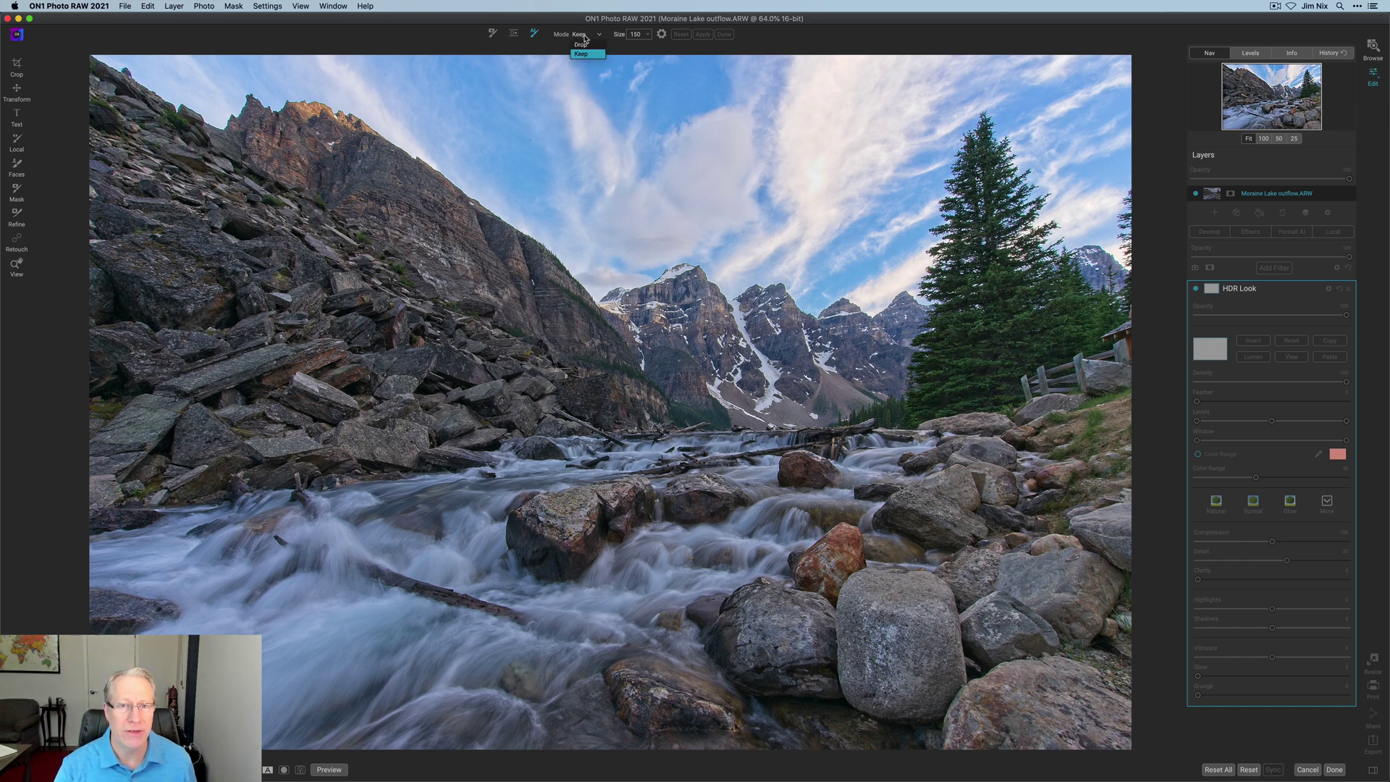
pyautogui.click(585, 37)
pyautogui.click(584, 38)
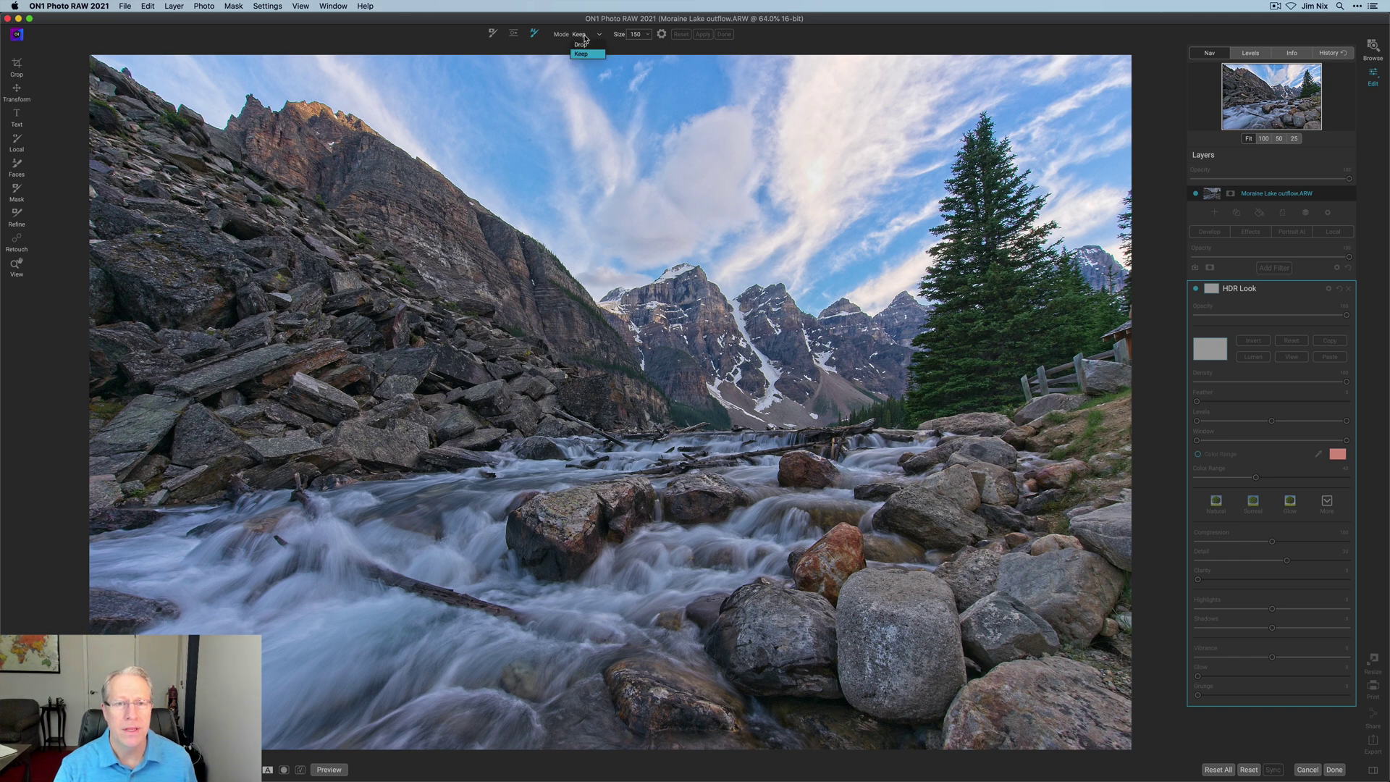
pyautogui.click(583, 45)
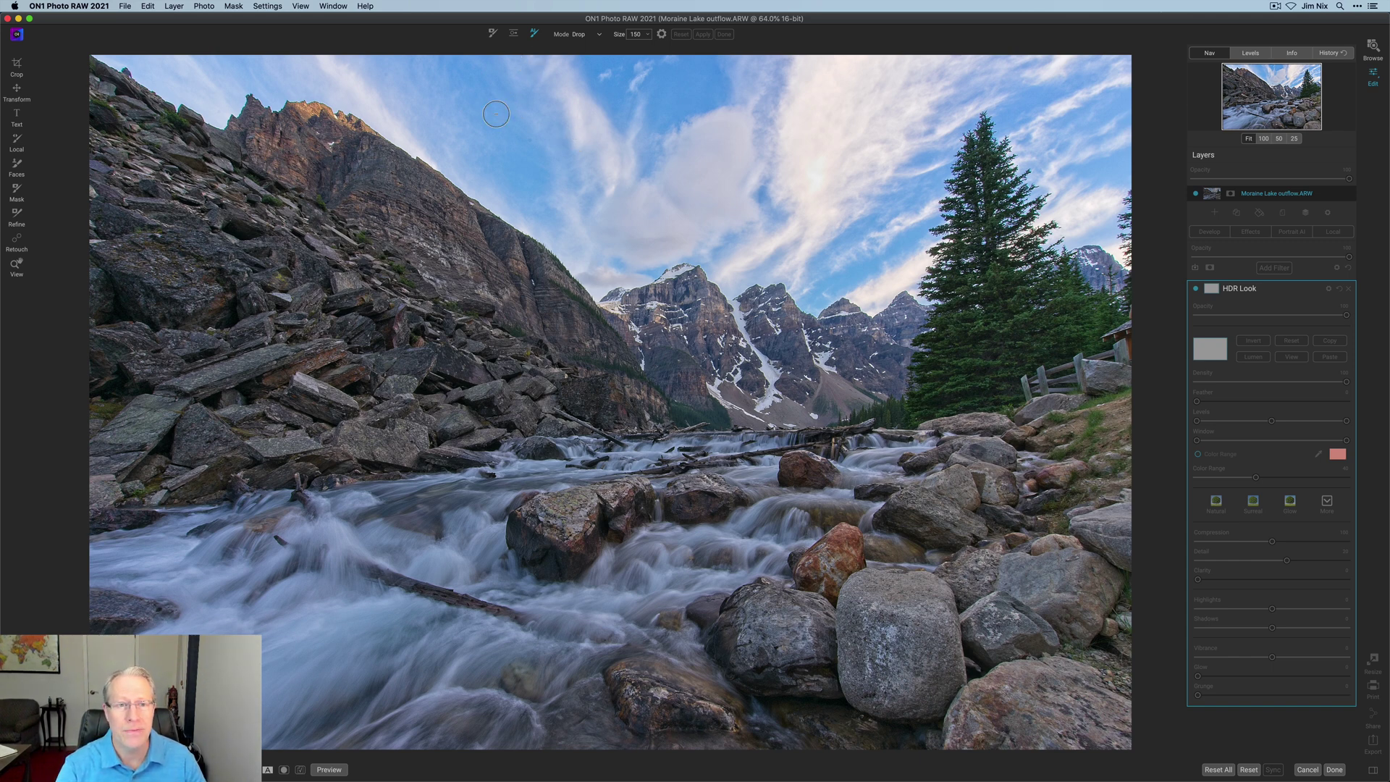
pyautogui.moveTo(207, 76)
pyautogui.mouseDown()
pyautogui.moveTo(376, 76)
pyautogui.moveTo(600, 180)
pyautogui.moveTo(685, 173)
pyautogui.moveTo(609, 95)
pyautogui.moveTo(547, 92)
pyautogui.moveTo(746, 99)
pyautogui.moveTo(771, 181)
pyautogui.moveTo(845, 227)
pyautogui.moveTo(875, 114)
pyautogui.moveTo(961, 89)
pyautogui.moveTo(1038, 90)
pyautogui.moveTo(1069, 125)
pyautogui.moveTo(1081, 181)
pyautogui.mouseUp()
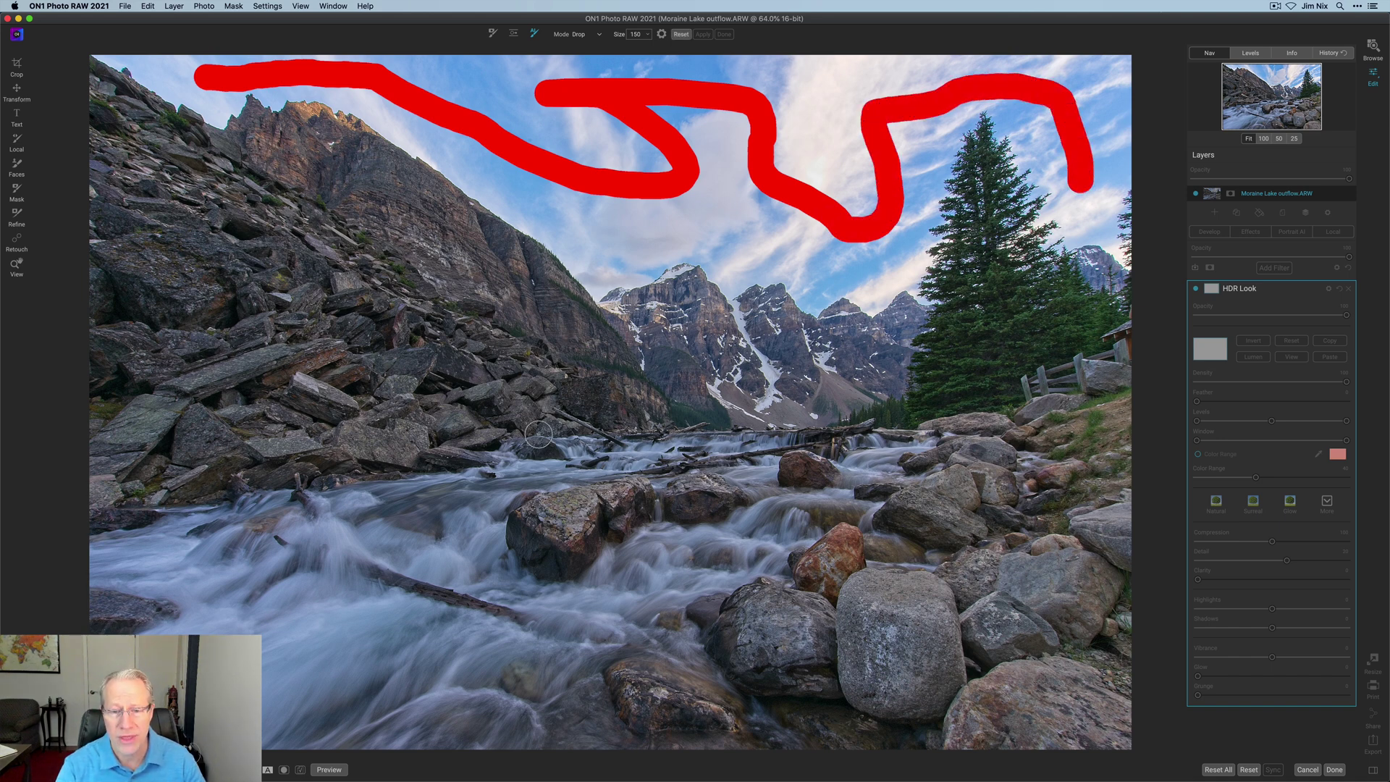
pyautogui.moveTo(802, 517)
pyautogui.mouseDown()
pyautogui.moveTo(566, 623)
pyautogui.moveTo(494, 699)
pyautogui.moveTo(544, 711)
pyautogui.moveTo(389, 693)
pyautogui.moveTo(415, 668)
pyautogui.moveTo(455, 517)
pyautogui.moveTo(541, 474)
pyautogui.moveTo(193, 581)
pyautogui.moveTo(325, 596)
pyautogui.moveTo(277, 642)
pyautogui.moveTo(273, 688)
pyautogui.moveTo(333, 664)
pyautogui.mouseUp()
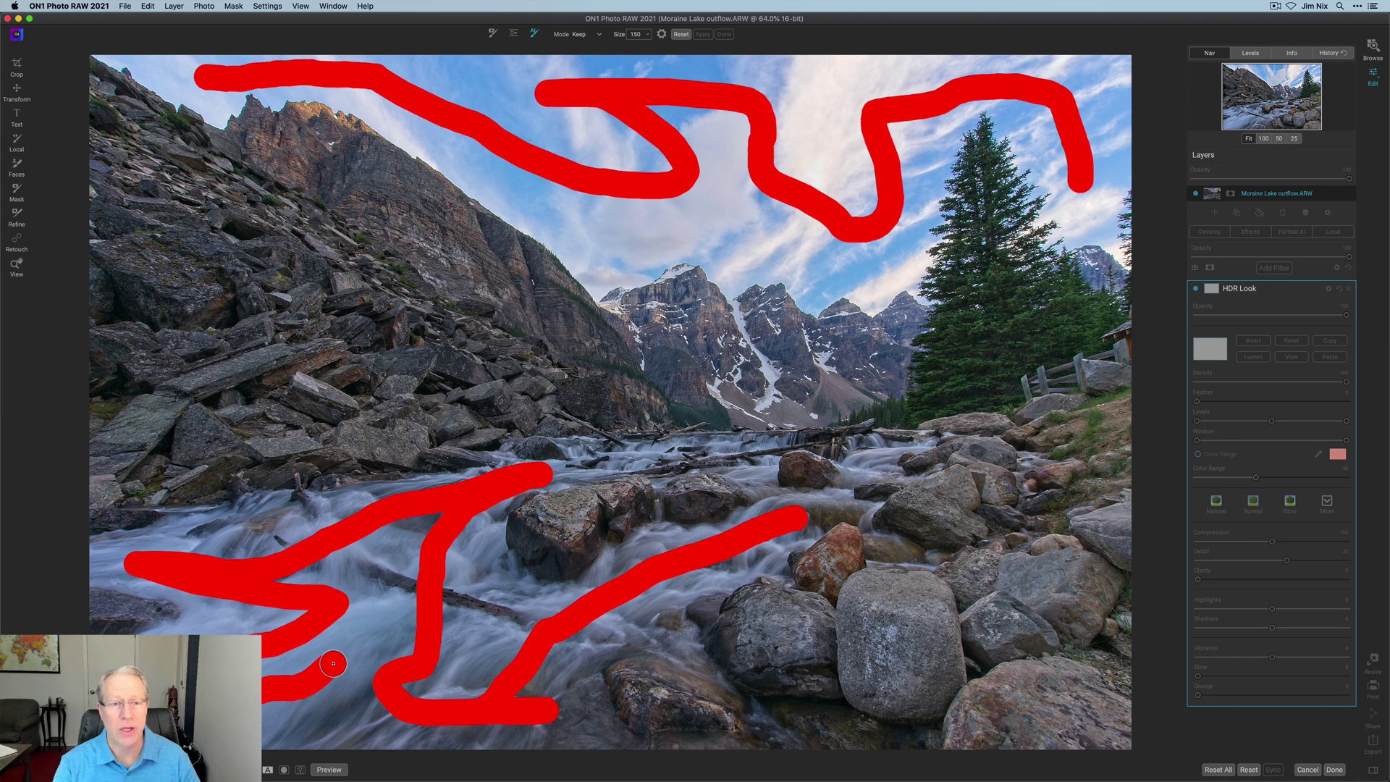
# - Mark the rocky slope, distant mountains, boulders and pine tree as areas to keep, and generate the mask
pyautogui.moveTo(143, 138)
pyautogui.mouseDown()
pyautogui.moveTo(441, 263)
pyautogui.moveTo(551, 336)
pyautogui.moveTo(467, 379)
pyautogui.moveTo(163, 421)
pyautogui.moveTo(134, 303)
pyautogui.moveTo(409, 333)
pyautogui.mouseUp()
pyautogui.moveTo(636, 363)
pyautogui.mouseDown()
pyautogui.moveTo(790, 345)
pyautogui.moveTo(846, 365)
pyautogui.moveTo(633, 404)
pyautogui.mouseUp()
pyautogui.moveTo(566, 528); pyautogui.dragTo(706, 492)
pyautogui.click(806, 471)
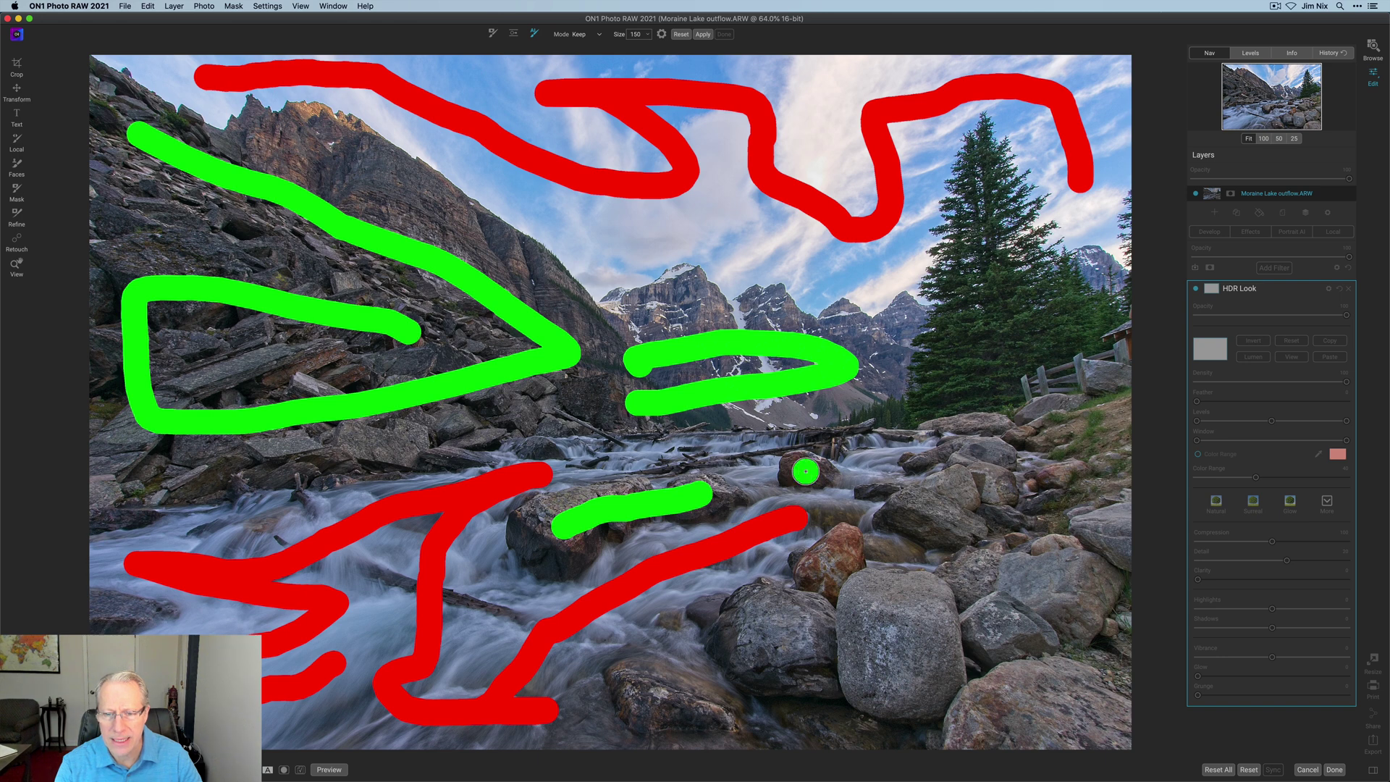
pyautogui.moveTo(833, 561); pyautogui.dragTo(758, 645)
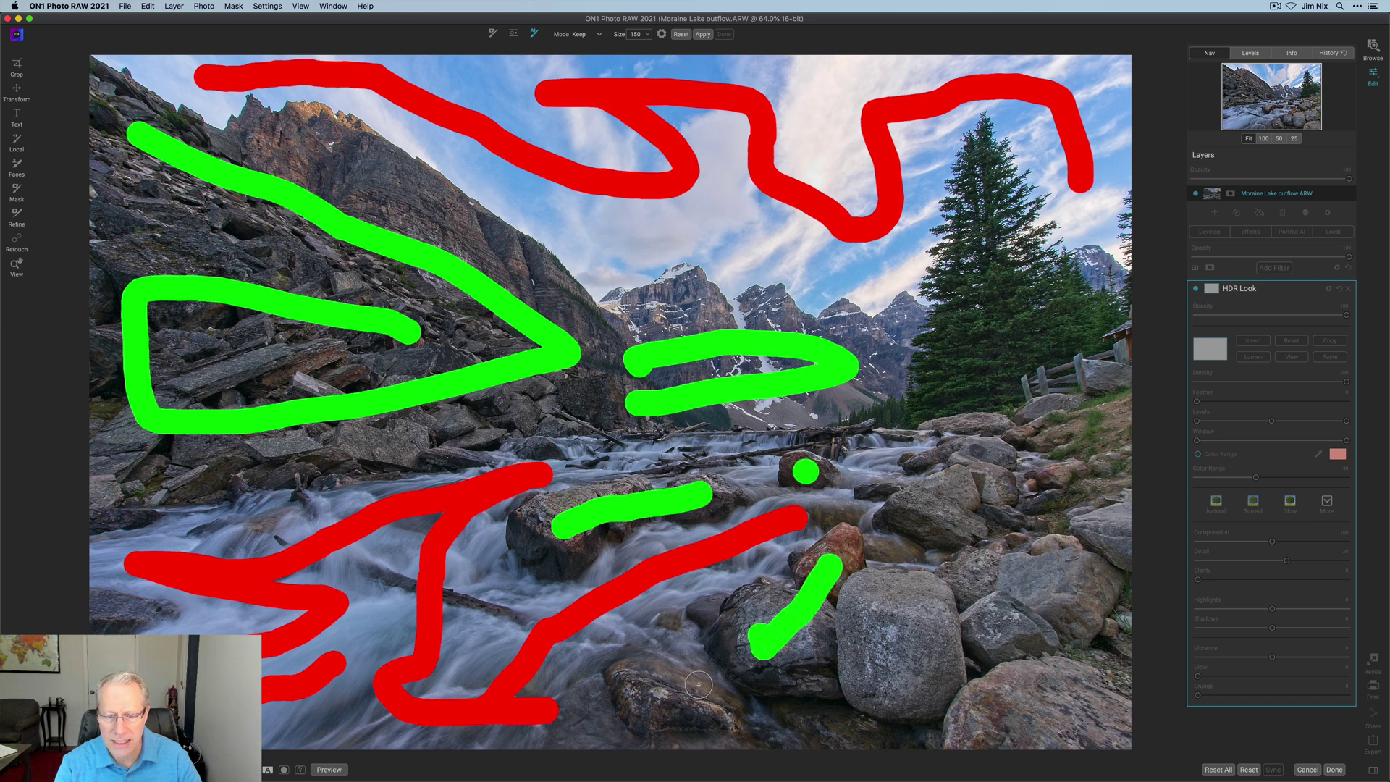
pyautogui.moveTo(627, 697); pyautogui.dragTo(686, 699)
pyautogui.moveTo(869, 609)
pyautogui.mouseDown()
pyautogui.moveTo(1020, 687)
pyautogui.moveTo(1107, 649)
pyautogui.moveTo(1016, 605)
pyautogui.moveTo(1076, 548)
pyautogui.moveTo(1081, 515)
pyautogui.moveTo(973, 500)
pyautogui.moveTo(963, 478)
pyautogui.moveTo(975, 451)
pyautogui.moveTo(1065, 468)
pyautogui.moveTo(1100, 396)
pyautogui.moveTo(998, 381)
pyautogui.moveTo(1006, 337)
pyautogui.moveTo(1068, 309)
pyautogui.moveTo(991, 294)
pyautogui.moveTo(984, 197)
pyautogui.mouseUp()
pyautogui.moveTo(885, 352)
pyautogui.mouseDown()
pyautogui.moveTo(921, 353)
pyautogui.moveTo(941, 374)
pyautogui.moveTo(937, 402)
pyautogui.mouseUp()
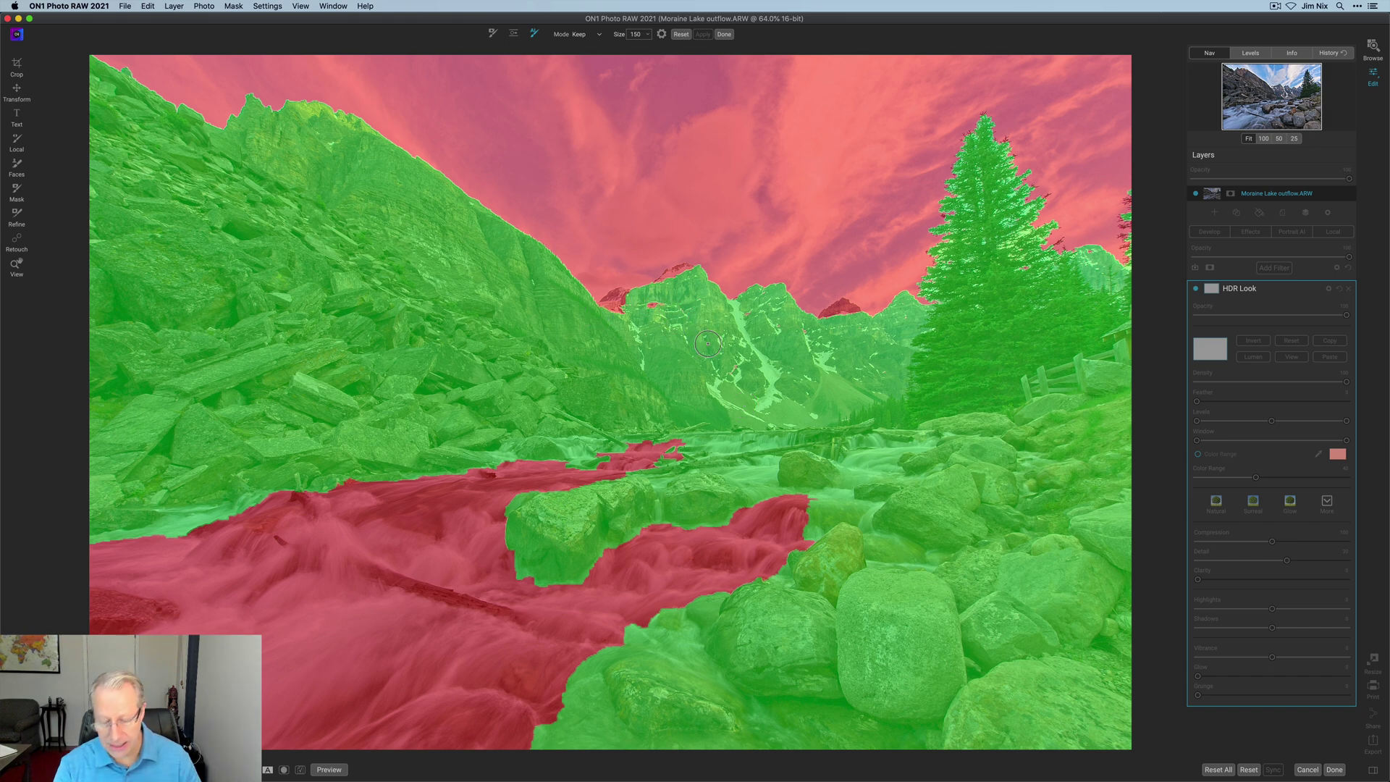
# - Reduce the brush size to 80, mark the missed mountain peaks as areas to keep, and apply the update
pyautogui.press('[')
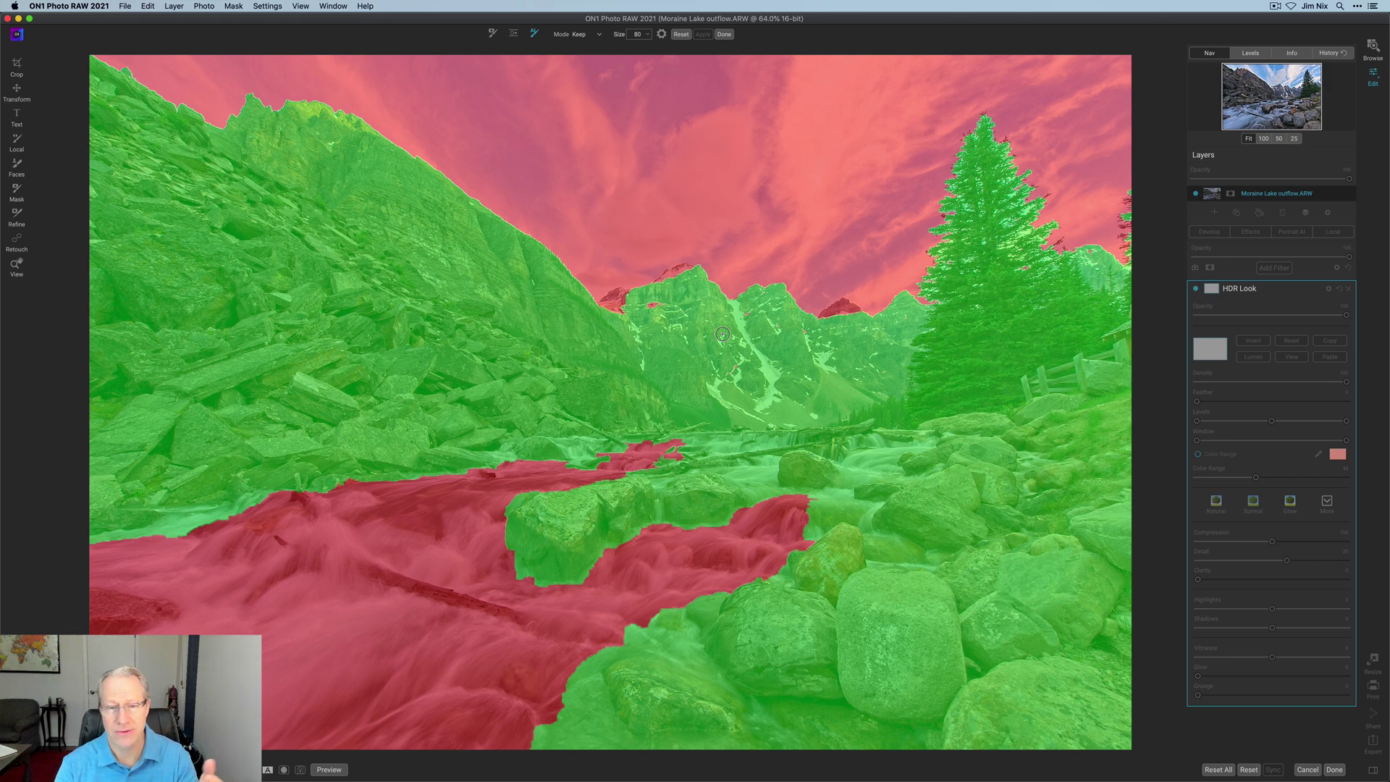
pyautogui.click(842, 311)
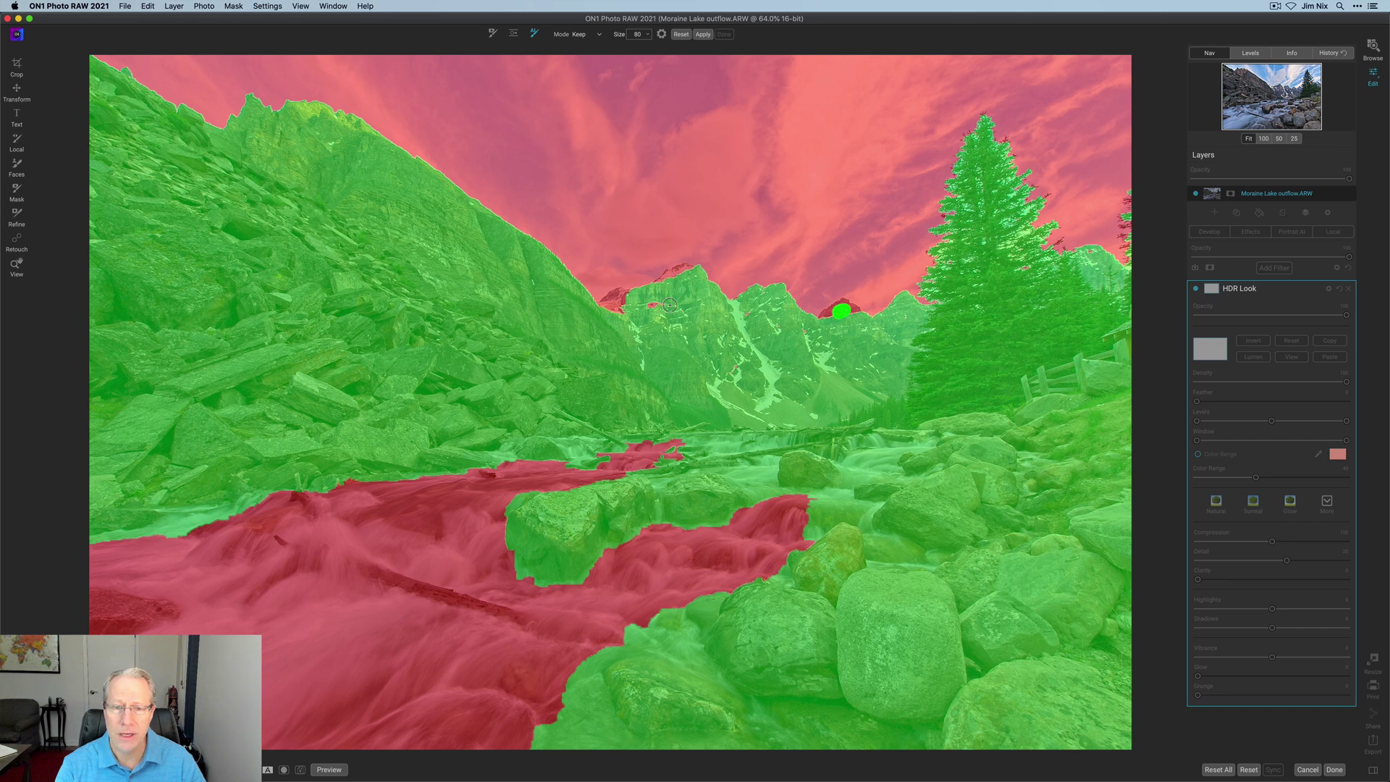
pyautogui.click(747, 315)
pyautogui.click(656, 305)
pyautogui.click(675, 276)
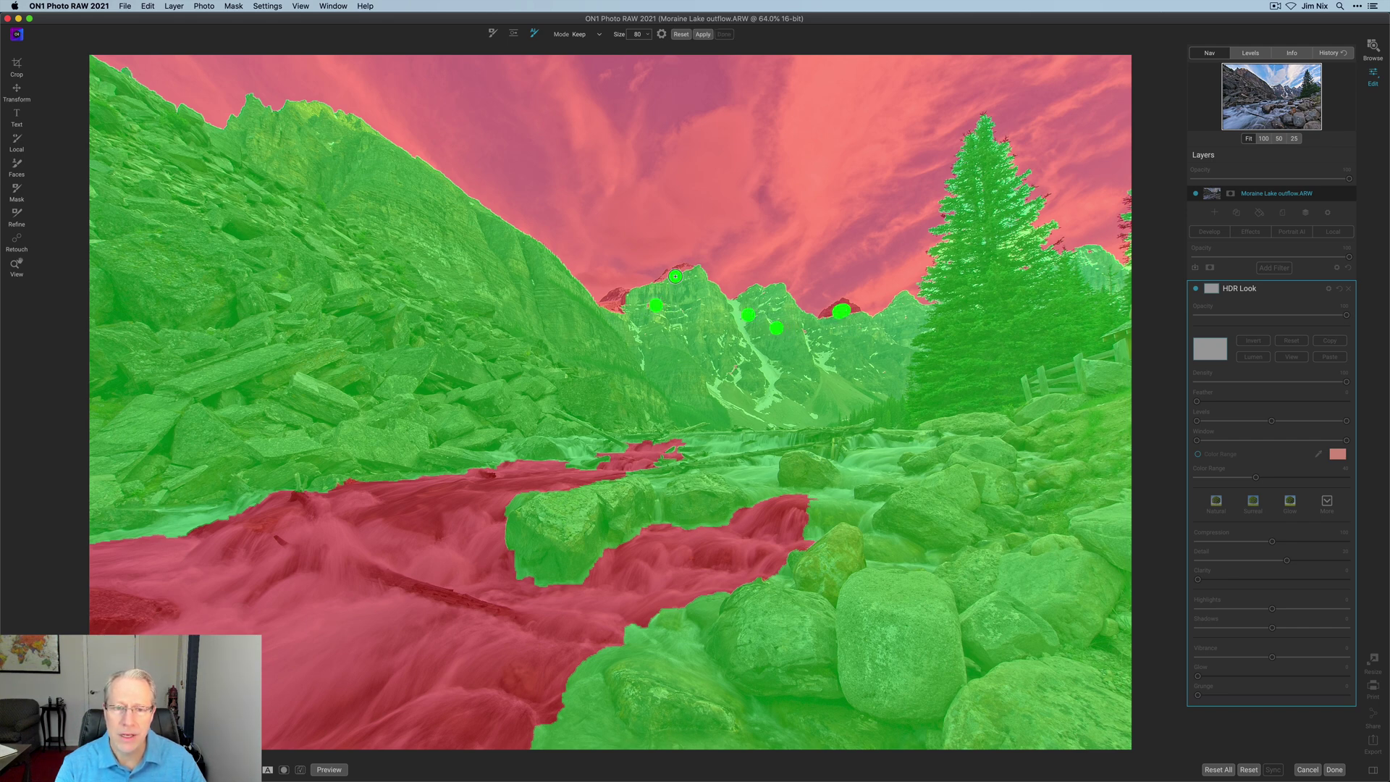
pyautogui.click(617, 302)
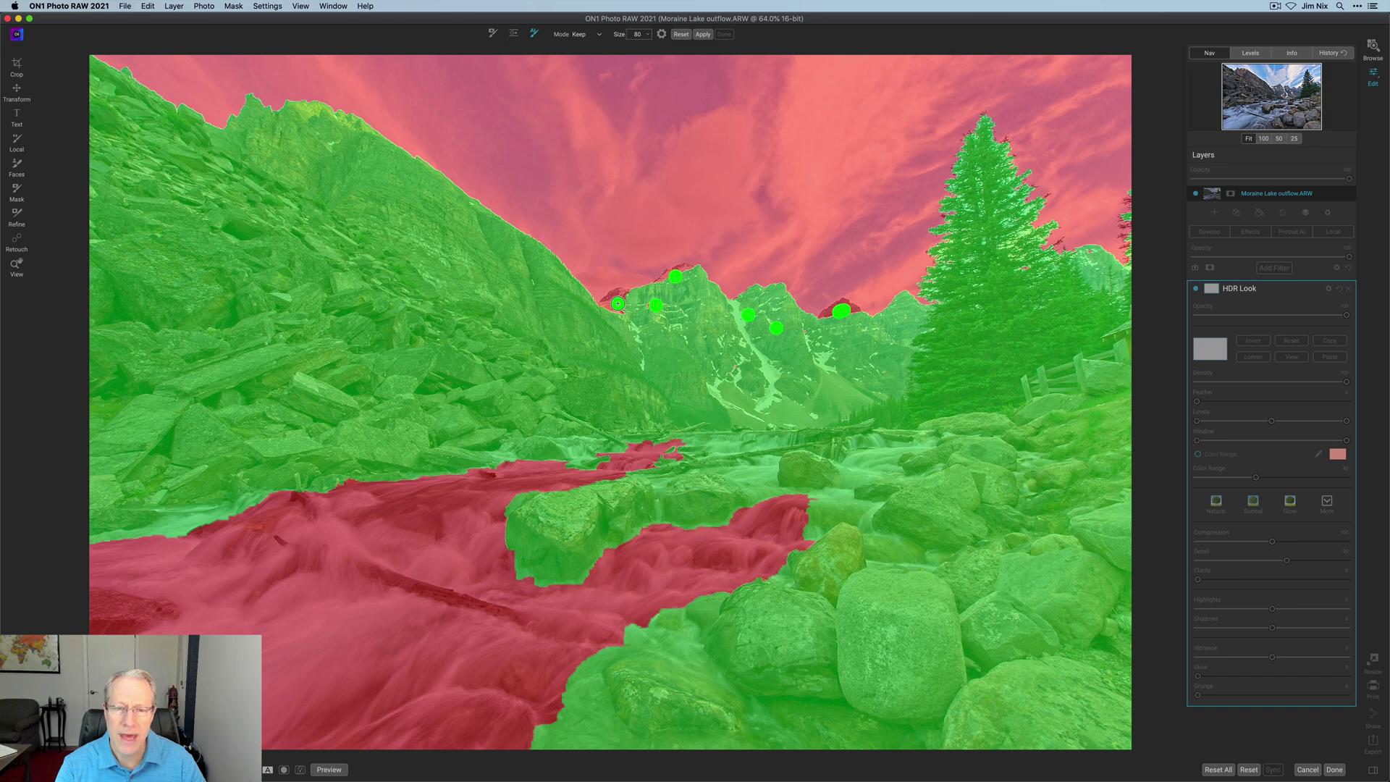
pyautogui.click(703, 35)
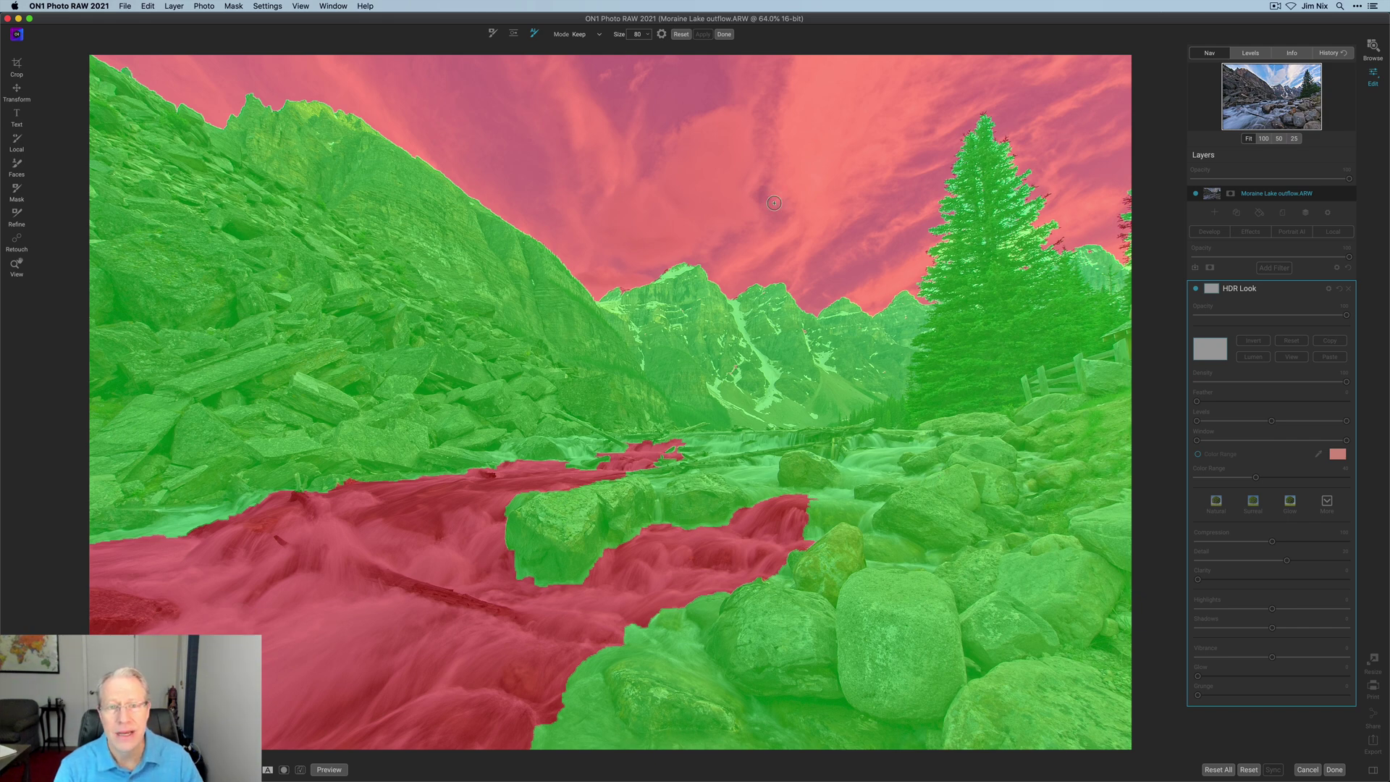
# - Mark the remaining water between the midstream rocks as an area to drop and finish the mask
pyautogui.click(588, 36)
pyautogui.click(587, 45)
pyautogui.moveTo(756, 474); pyautogui.dragTo(771, 505)
pyautogui.moveTo(879, 457); pyautogui.dragTo(792, 526)
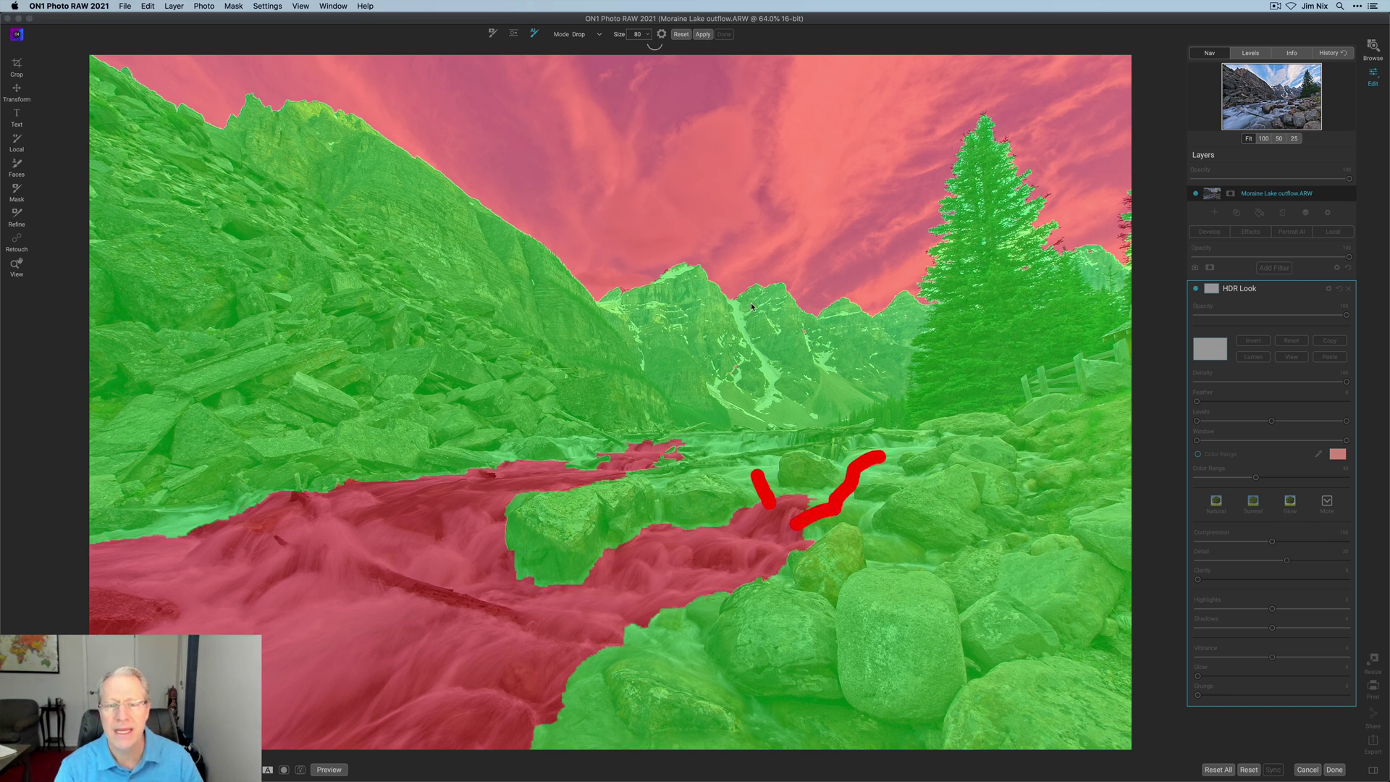
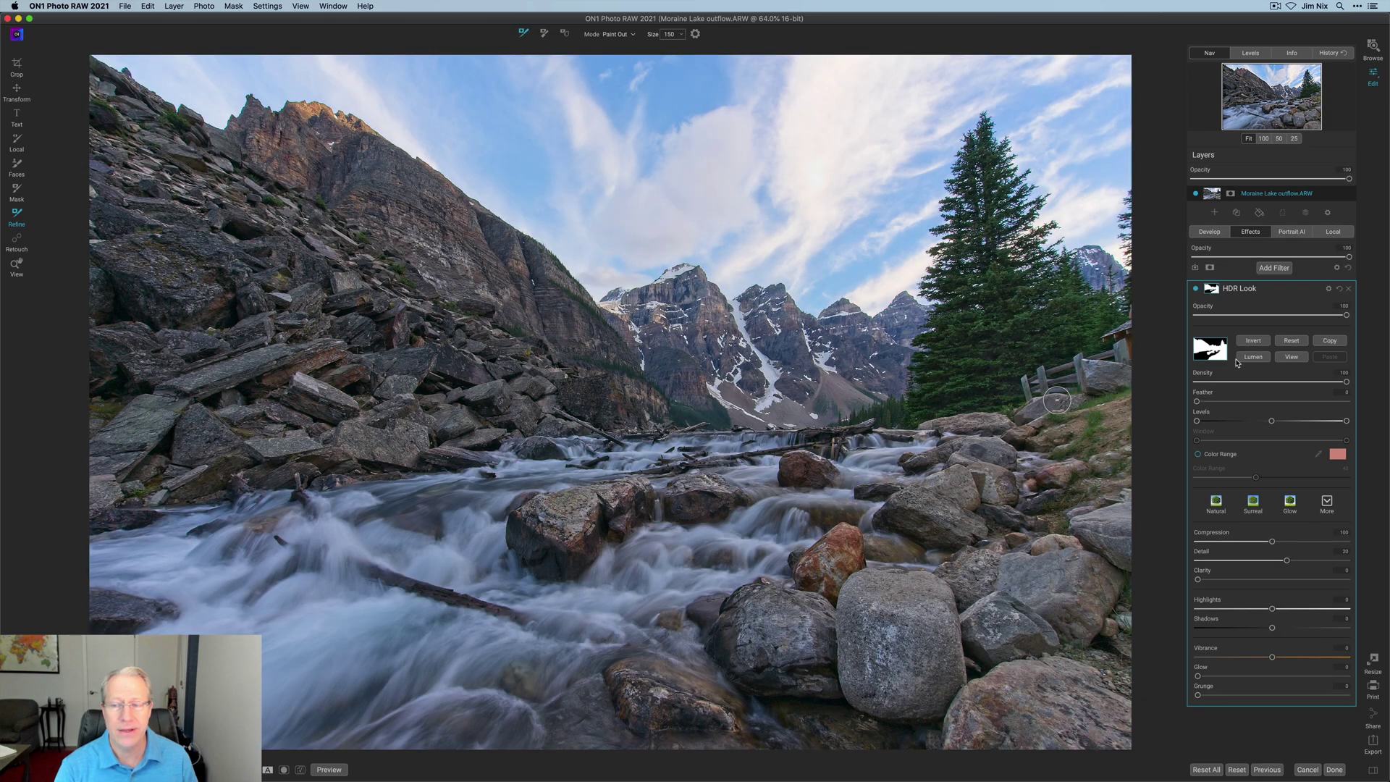
# - Compare the photo with the HDR Look filter off and on, and copy the filter's mask
pyautogui.click(1196, 289)
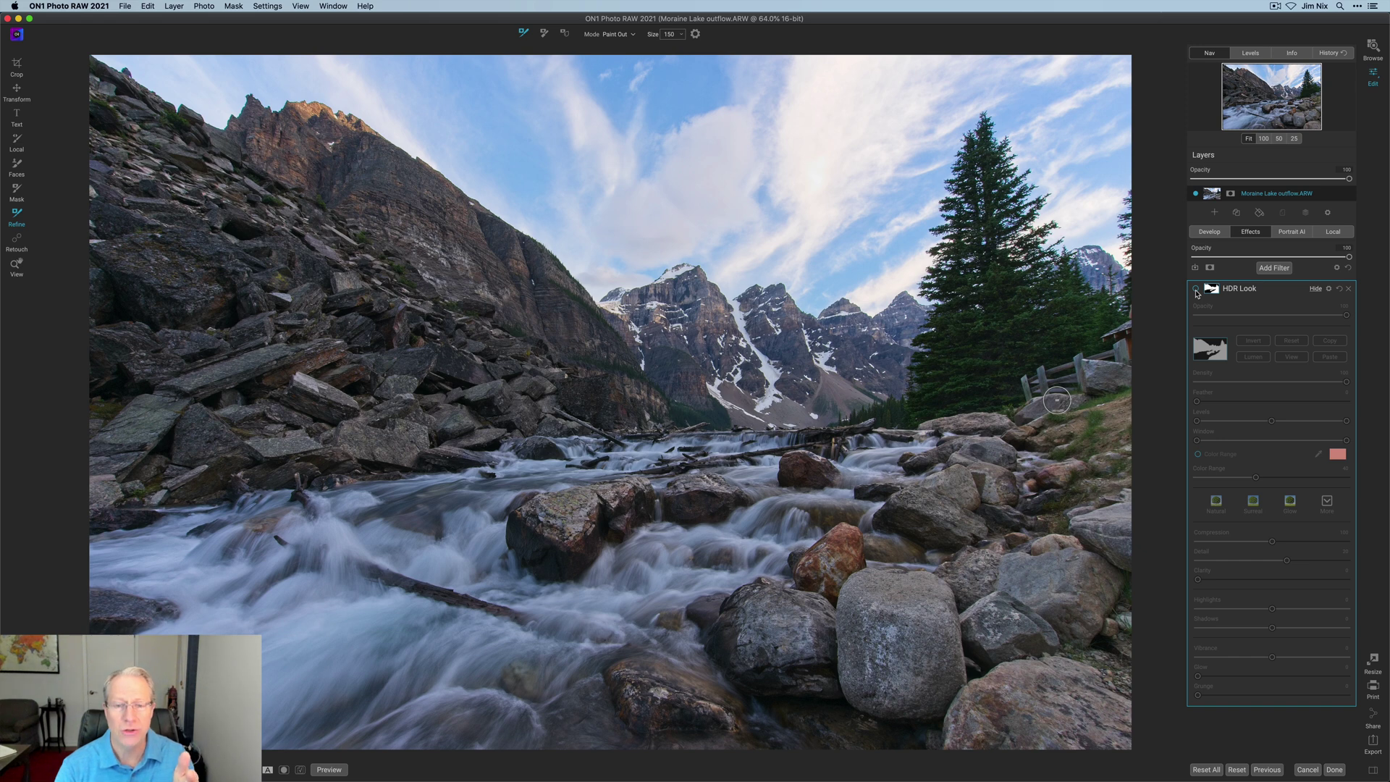
pyautogui.click(1196, 289)
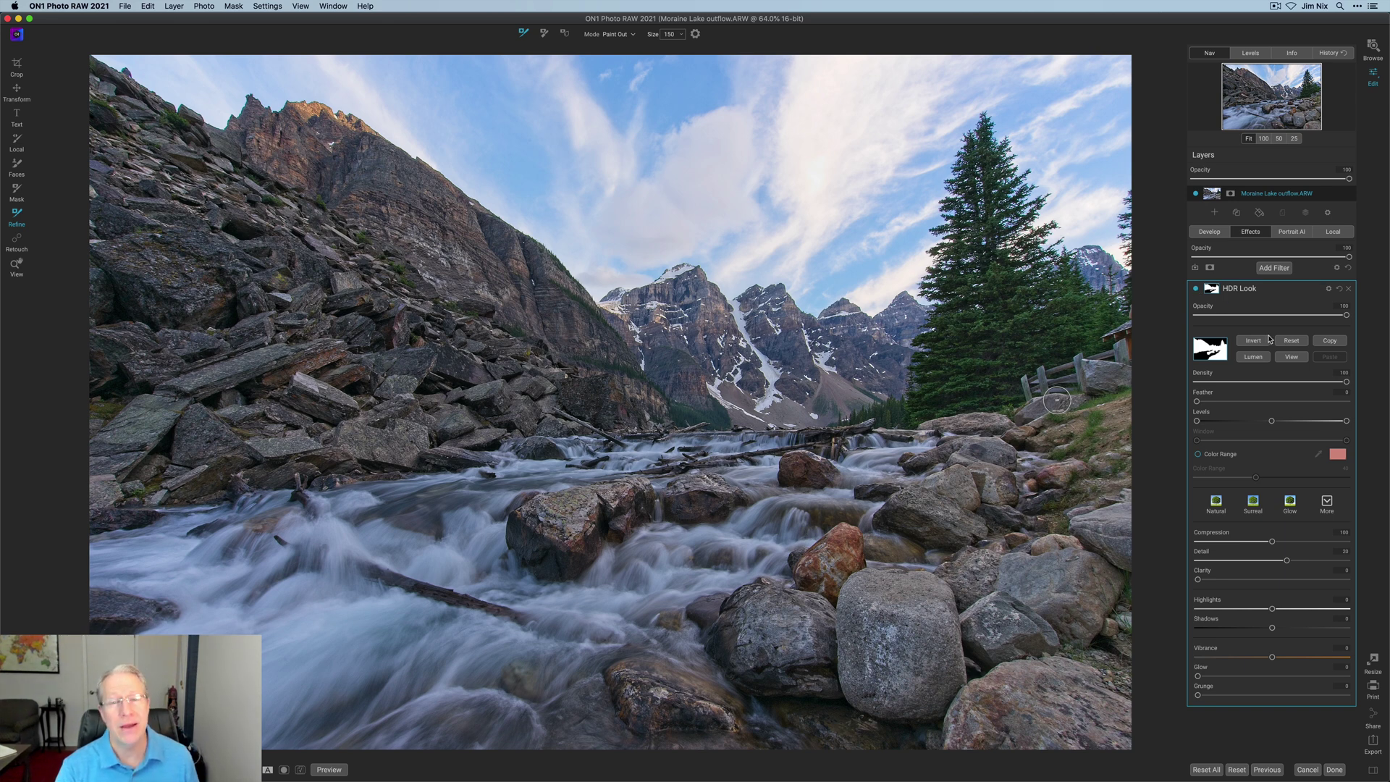
pyautogui.click(1330, 341)
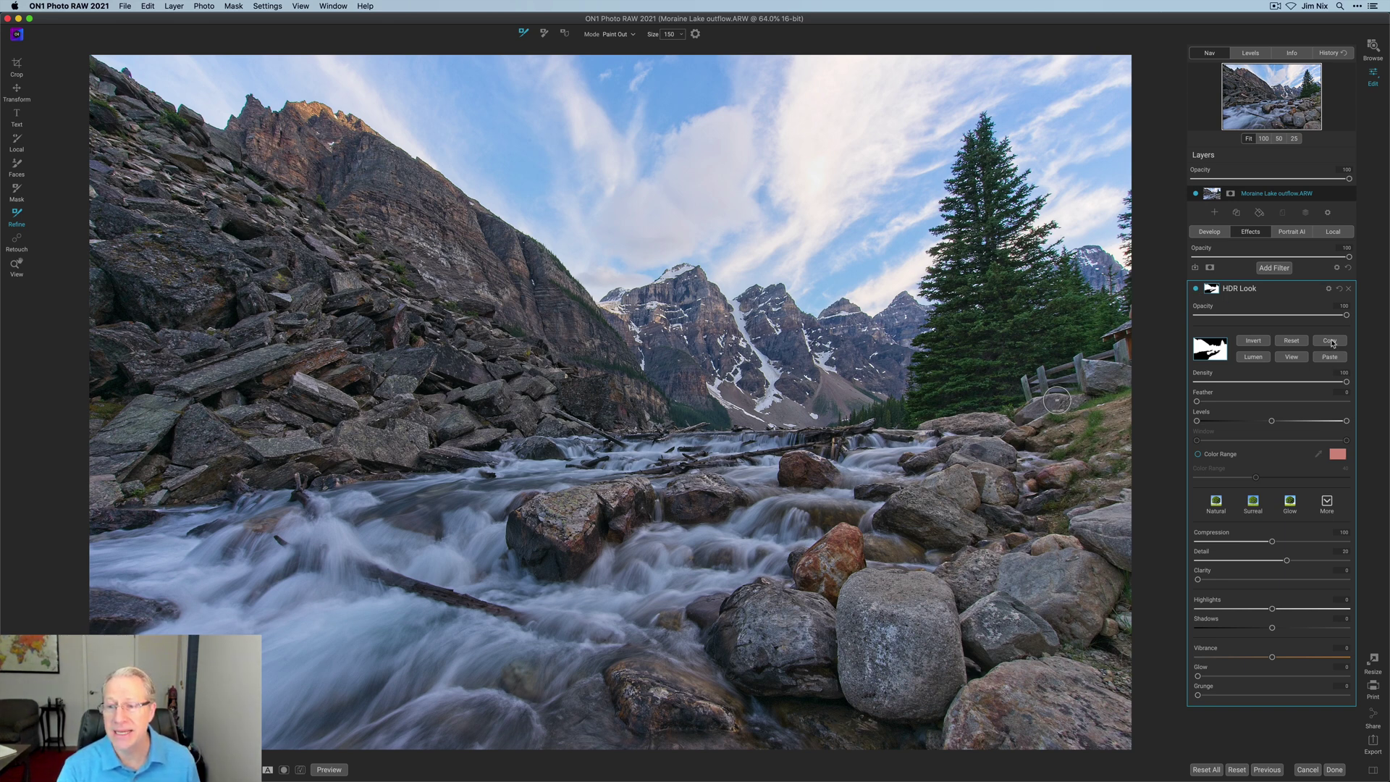
# - Add a Noise Reduction filter with the Strong preset
pyautogui.click(1274, 268)
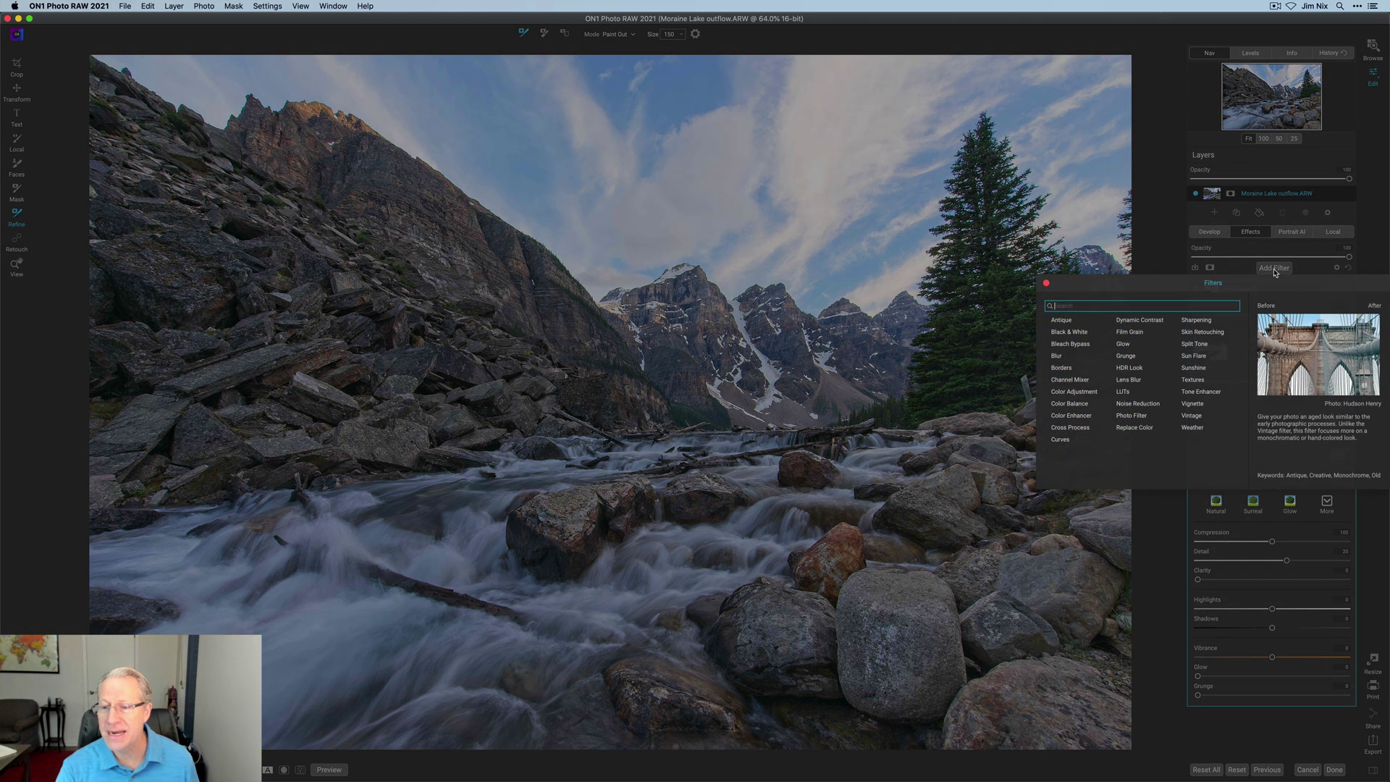
pyautogui.click(1154, 408)
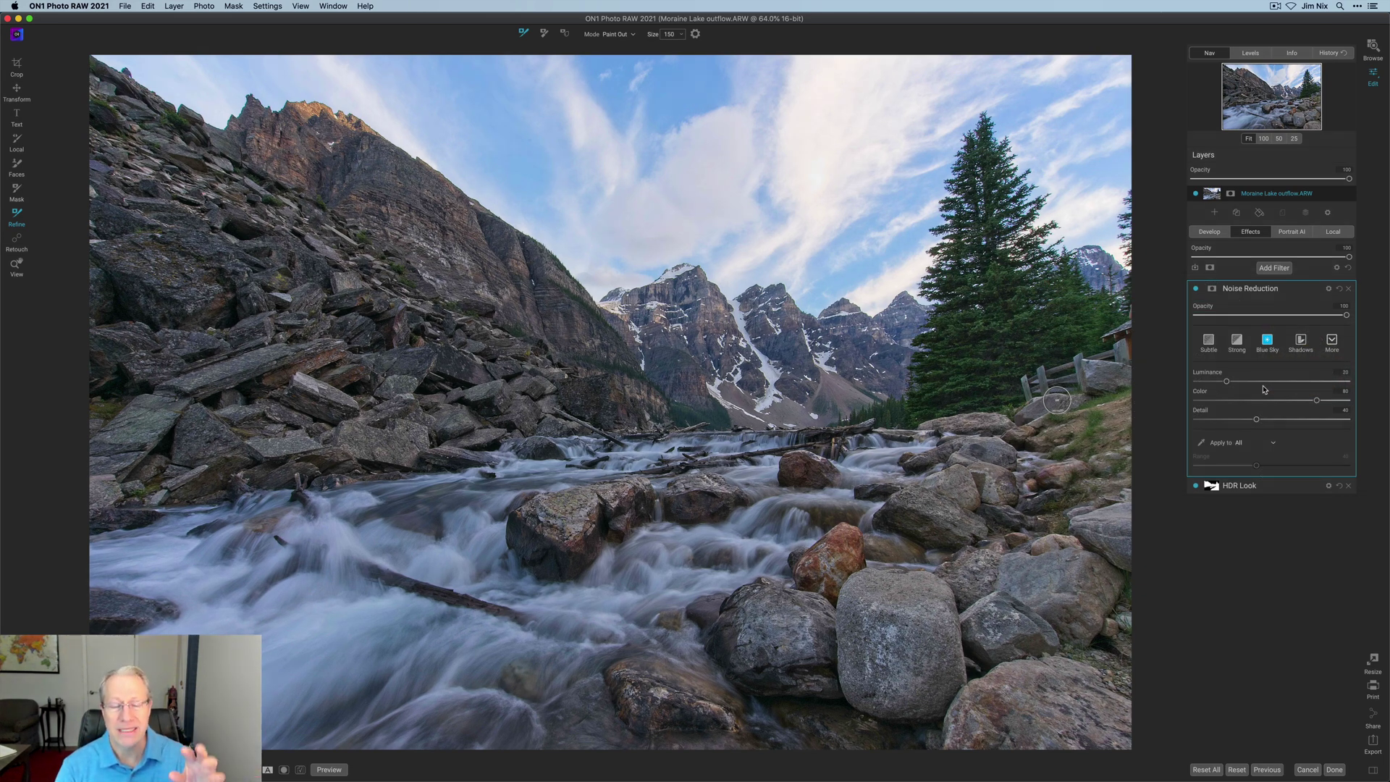
pyautogui.click(1236, 348)
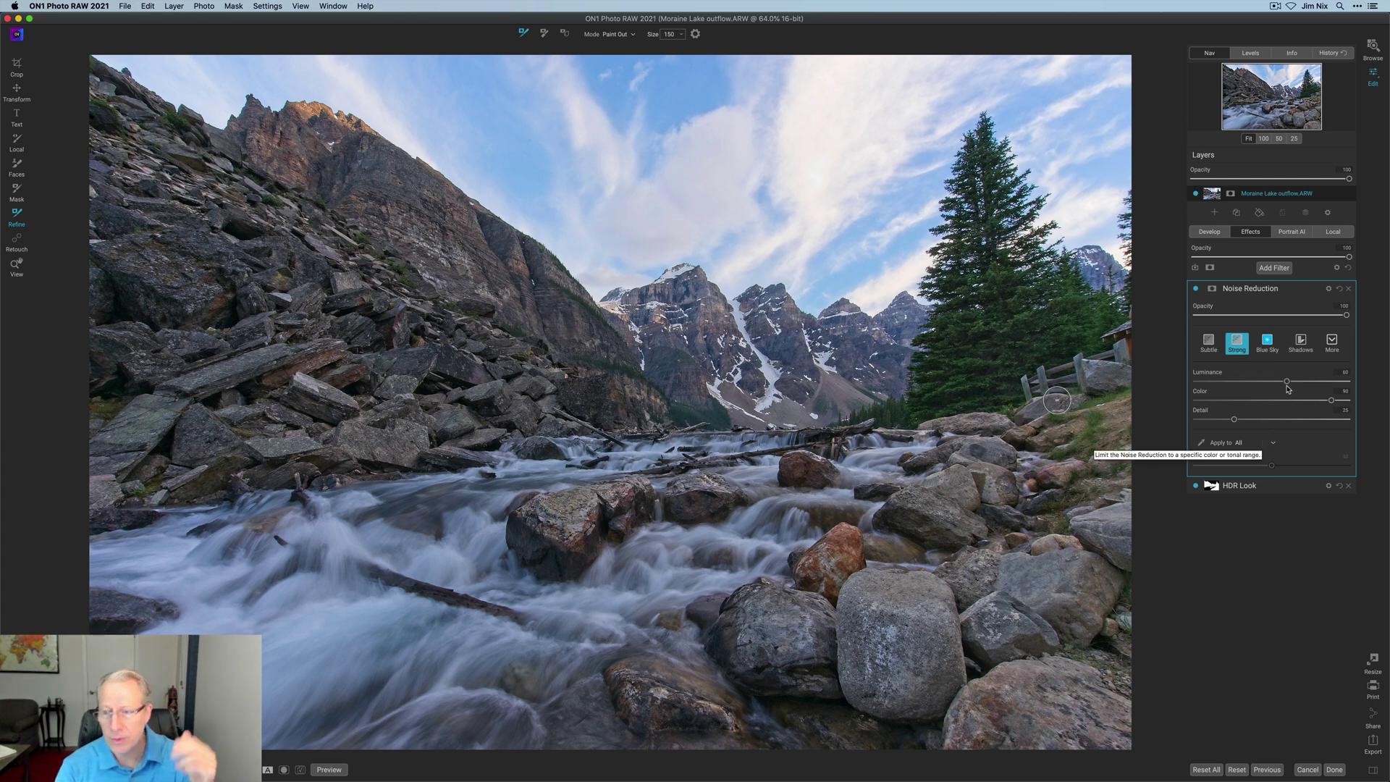
# - Paste the copied mask into the Noise Reduction filter and invert it, checking the mask and the filter's effect
pyautogui.click(1211, 291)
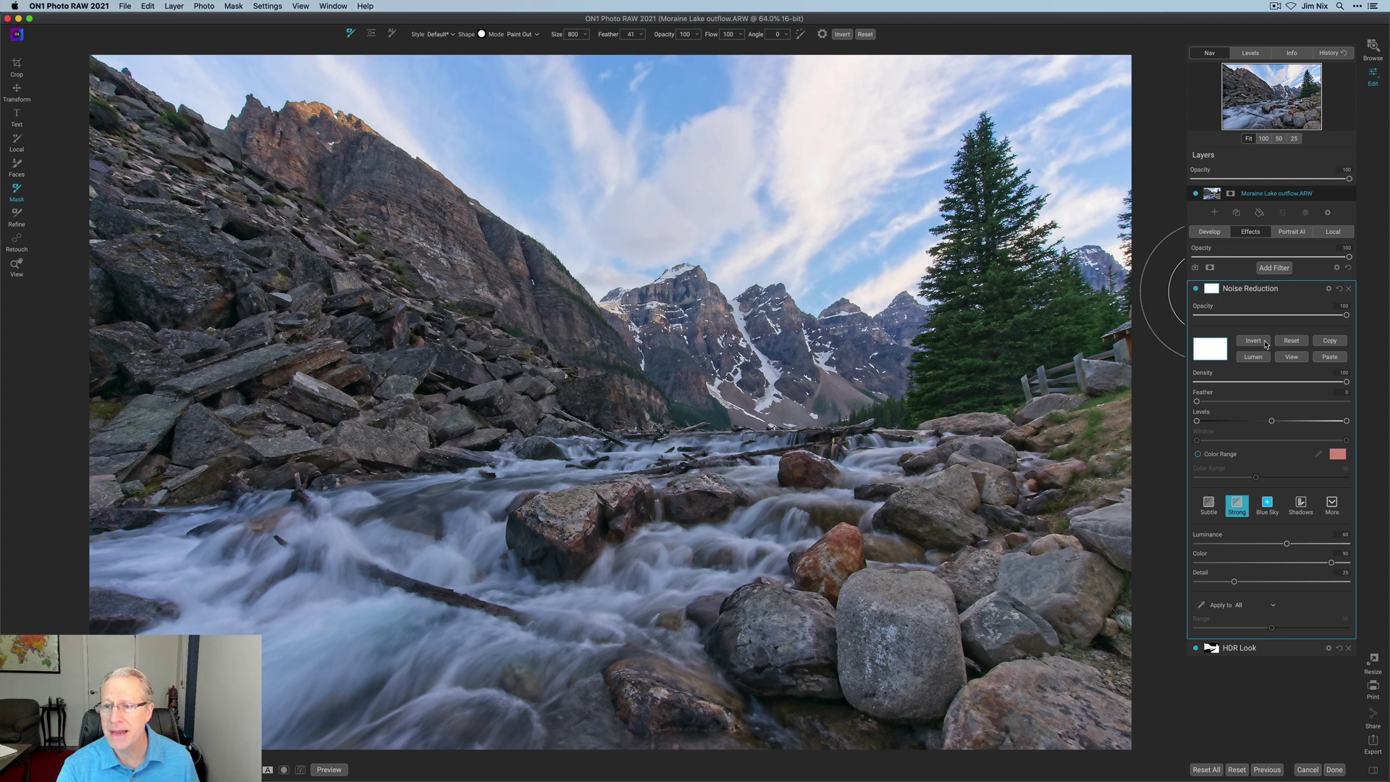
pyautogui.click(1330, 358)
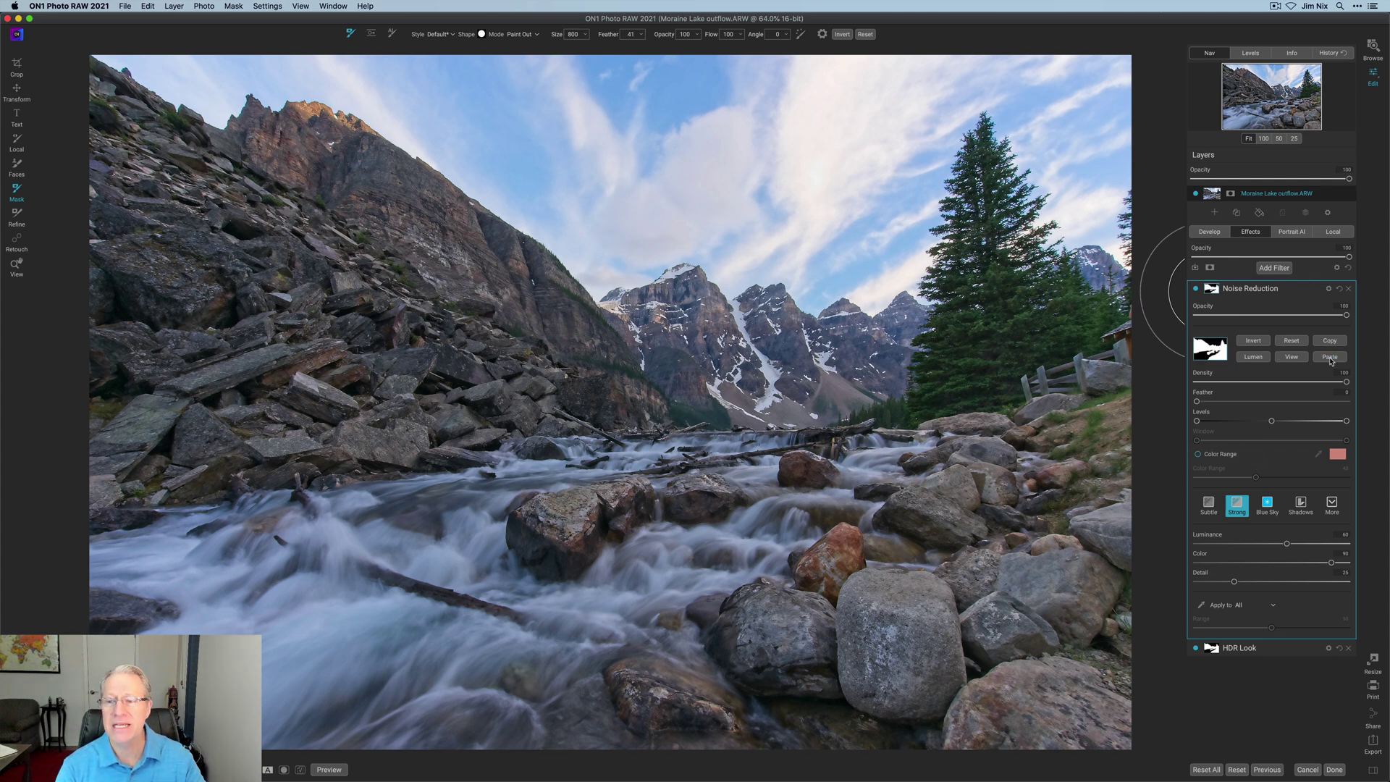
pyautogui.click(1256, 343)
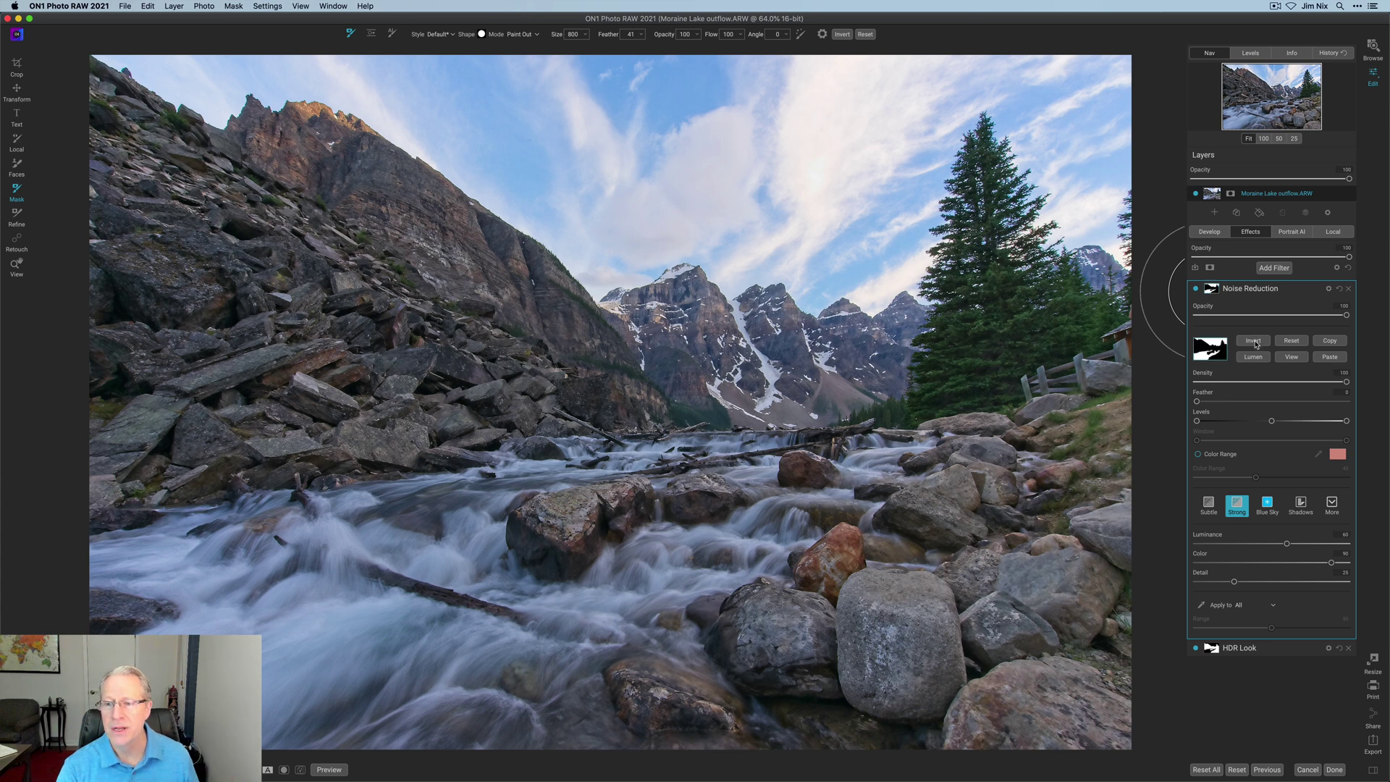
pyautogui.click(1293, 362)
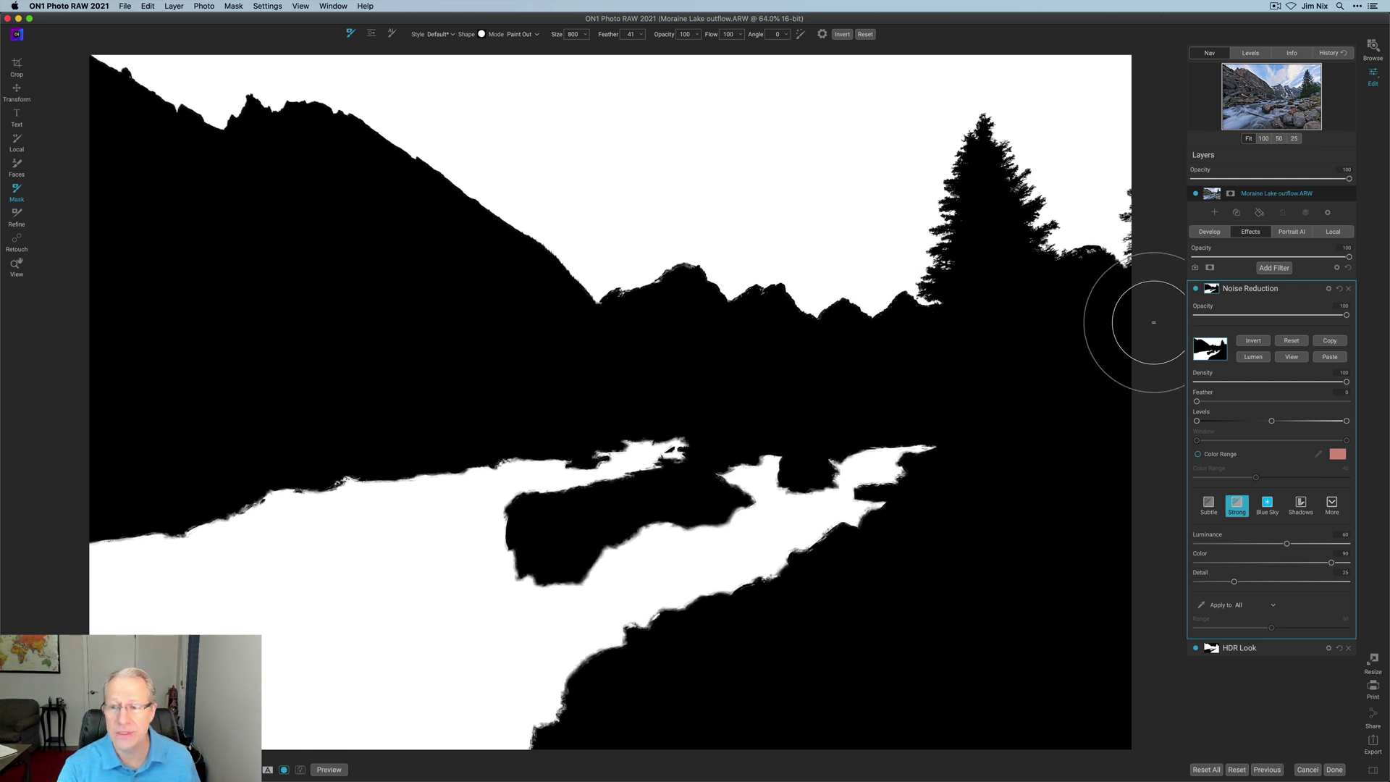
pyautogui.click(1196, 289)
pyautogui.click(1196, 291)
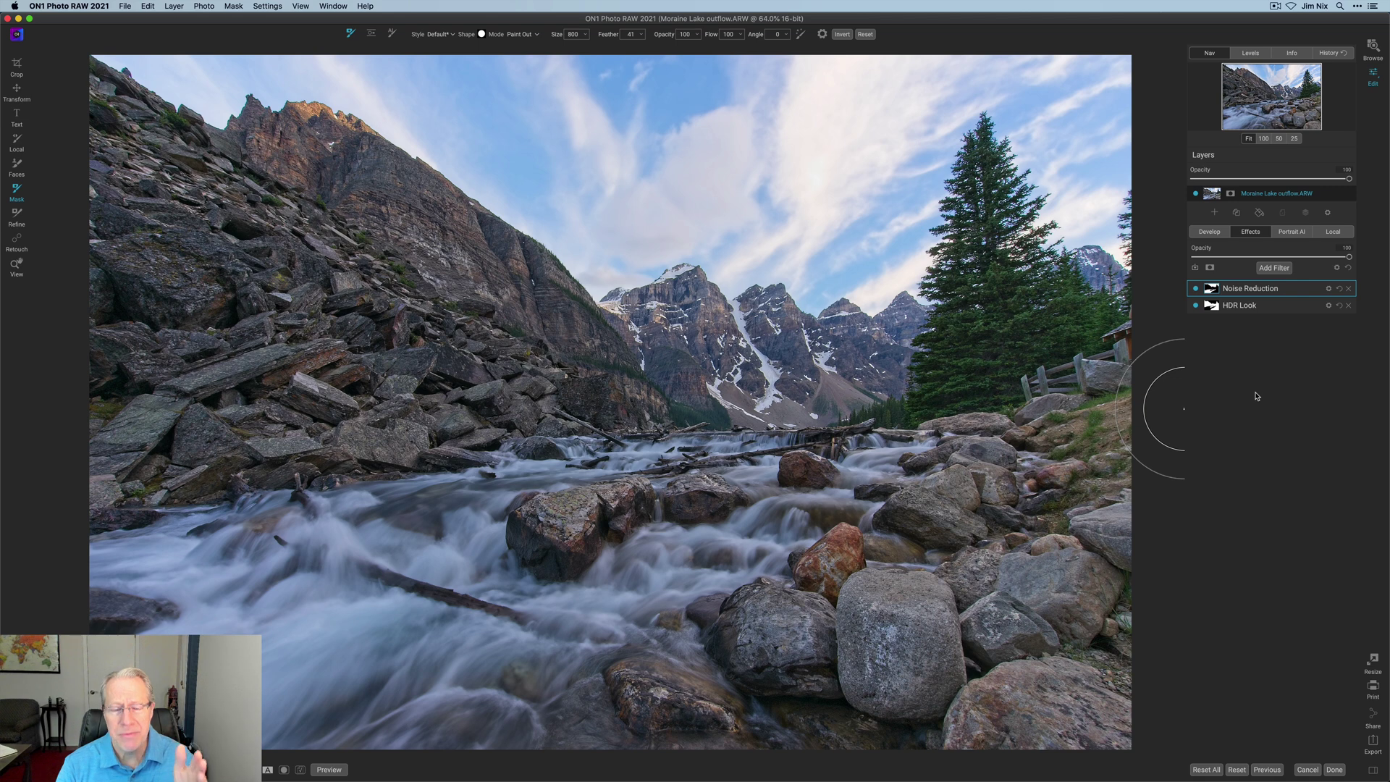
# - Add a Tone Enhancer filter above the Noise Reduction filter
pyautogui.click(1274, 267)
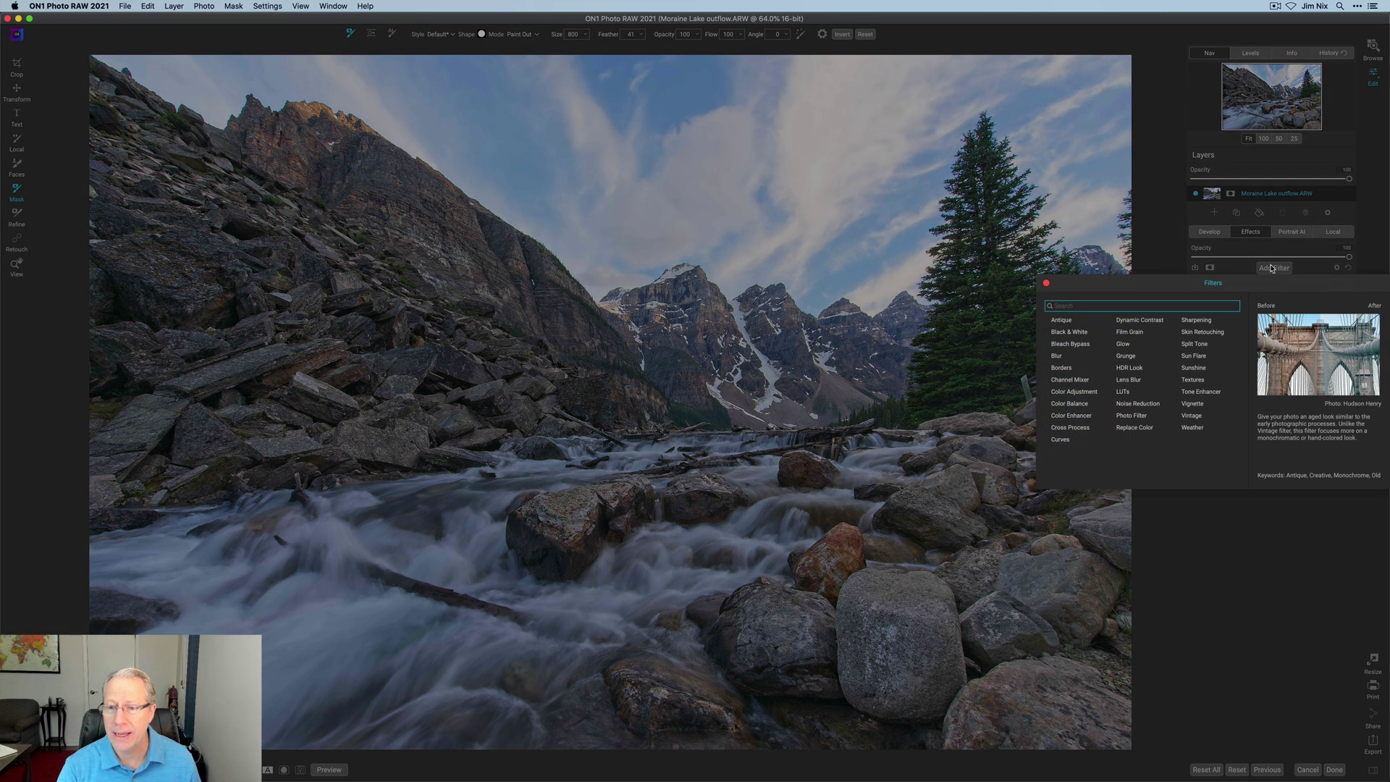
pyautogui.click(1201, 392)
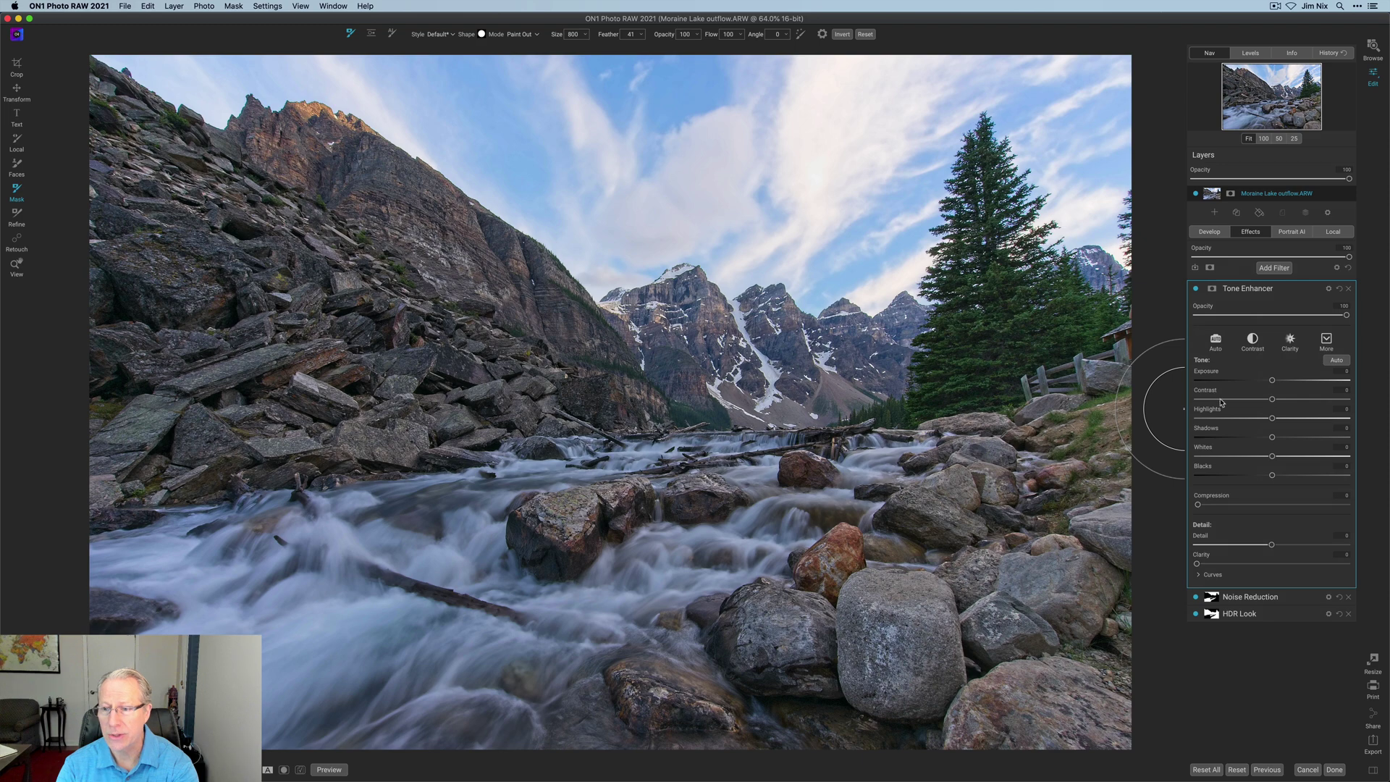
# - Slightly lower exposure, reduce highlights, raise contrast and set blacks to 11 in Tone Enhancer, then compare the photo without and with the filter
pyautogui.moveTo(1273, 383); pyautogui.dragTo(1230, 424)
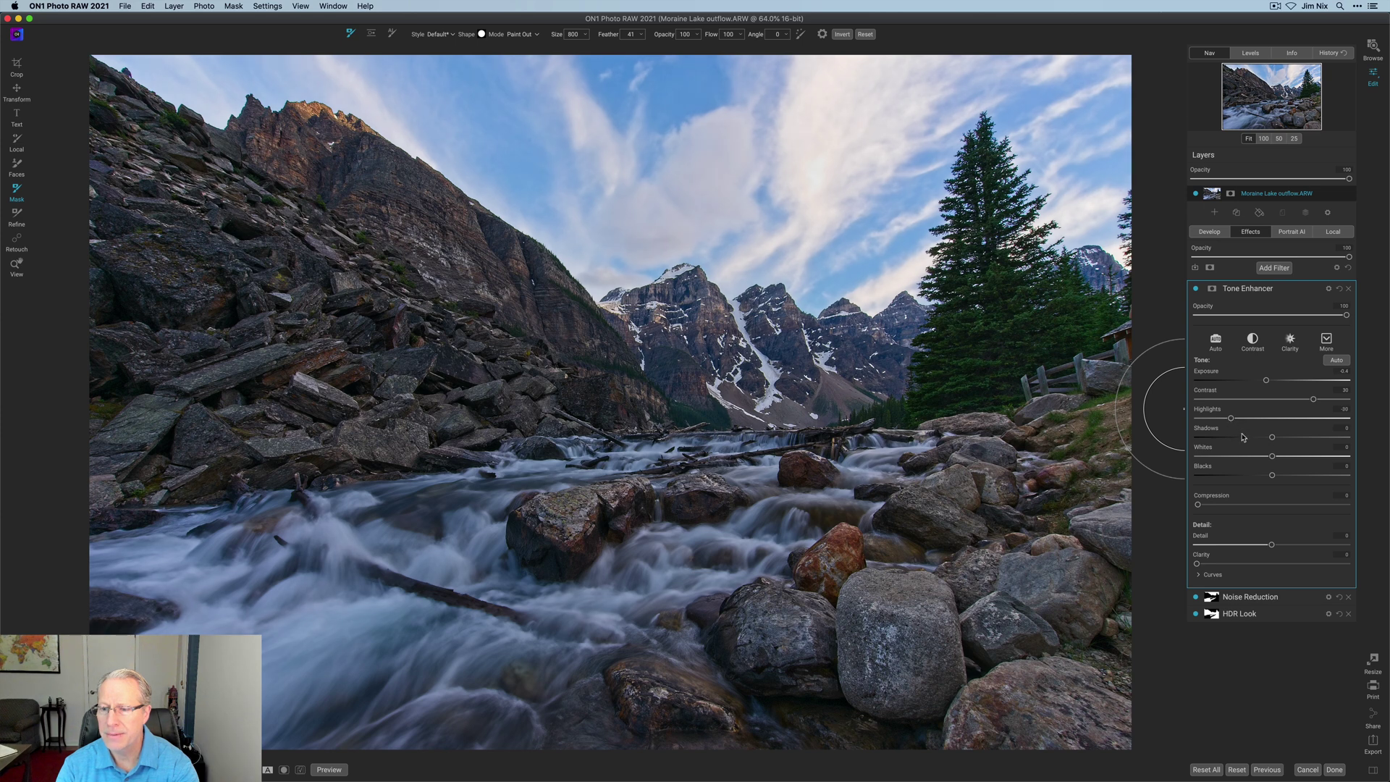
pyautogui.moveTo(1272, 475); pyautogui.dragTo(1290, 478)
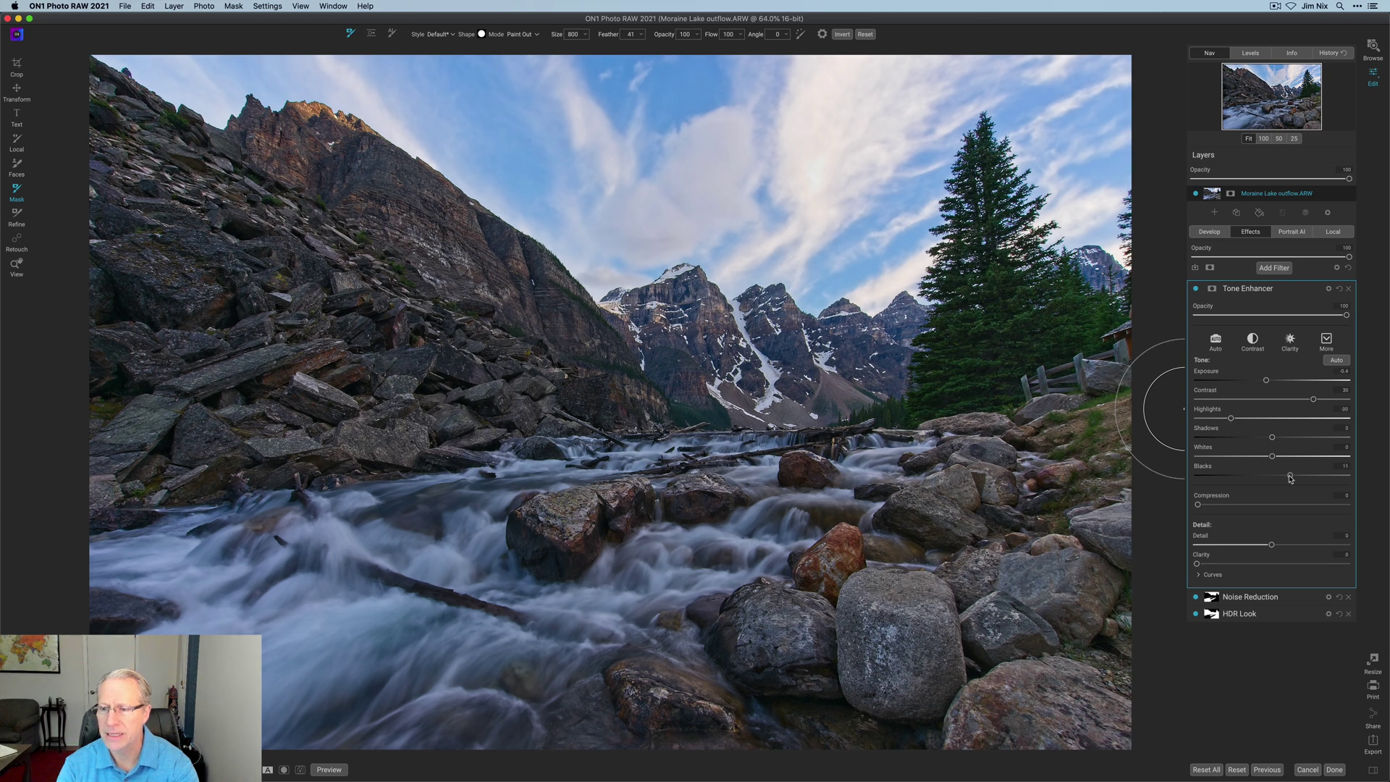
pyautogui.click(1196, 289)
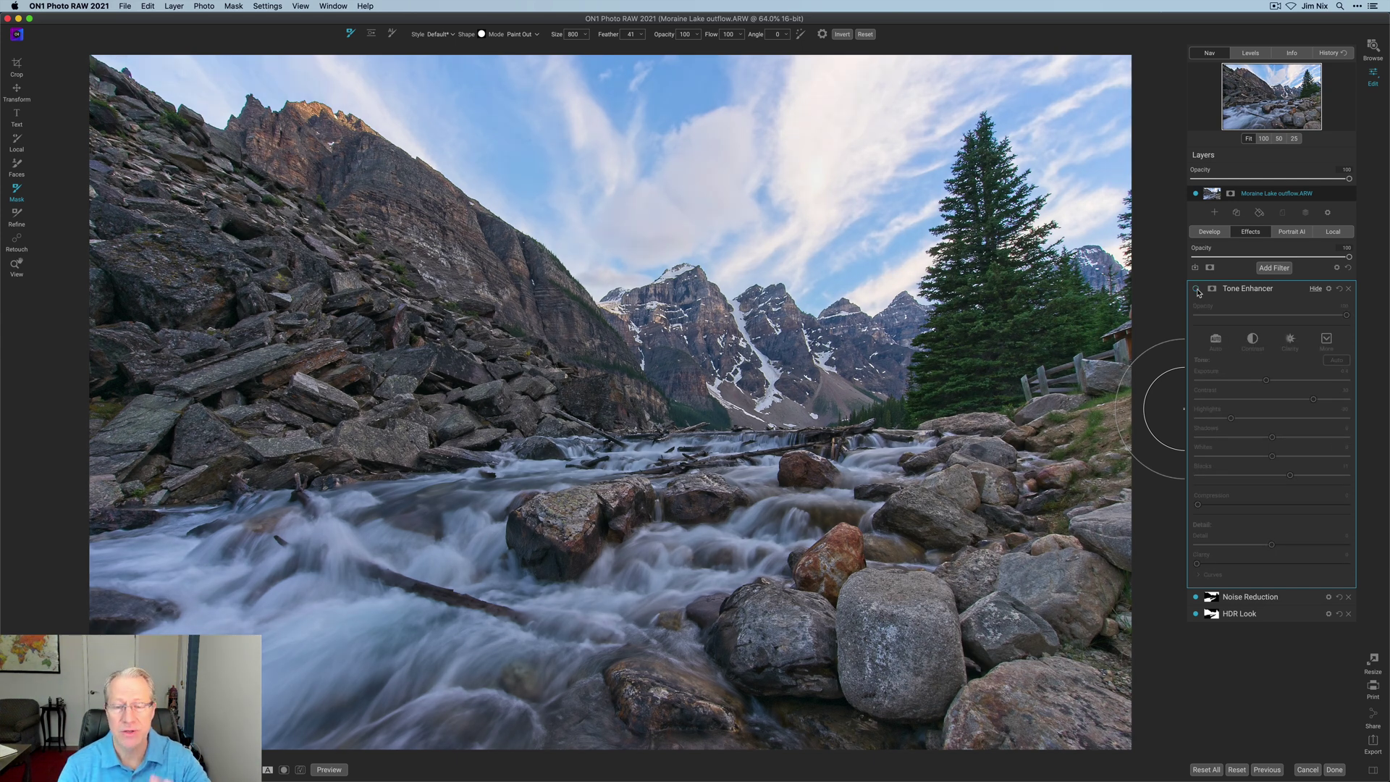
pyautogui.click(1196, 288)
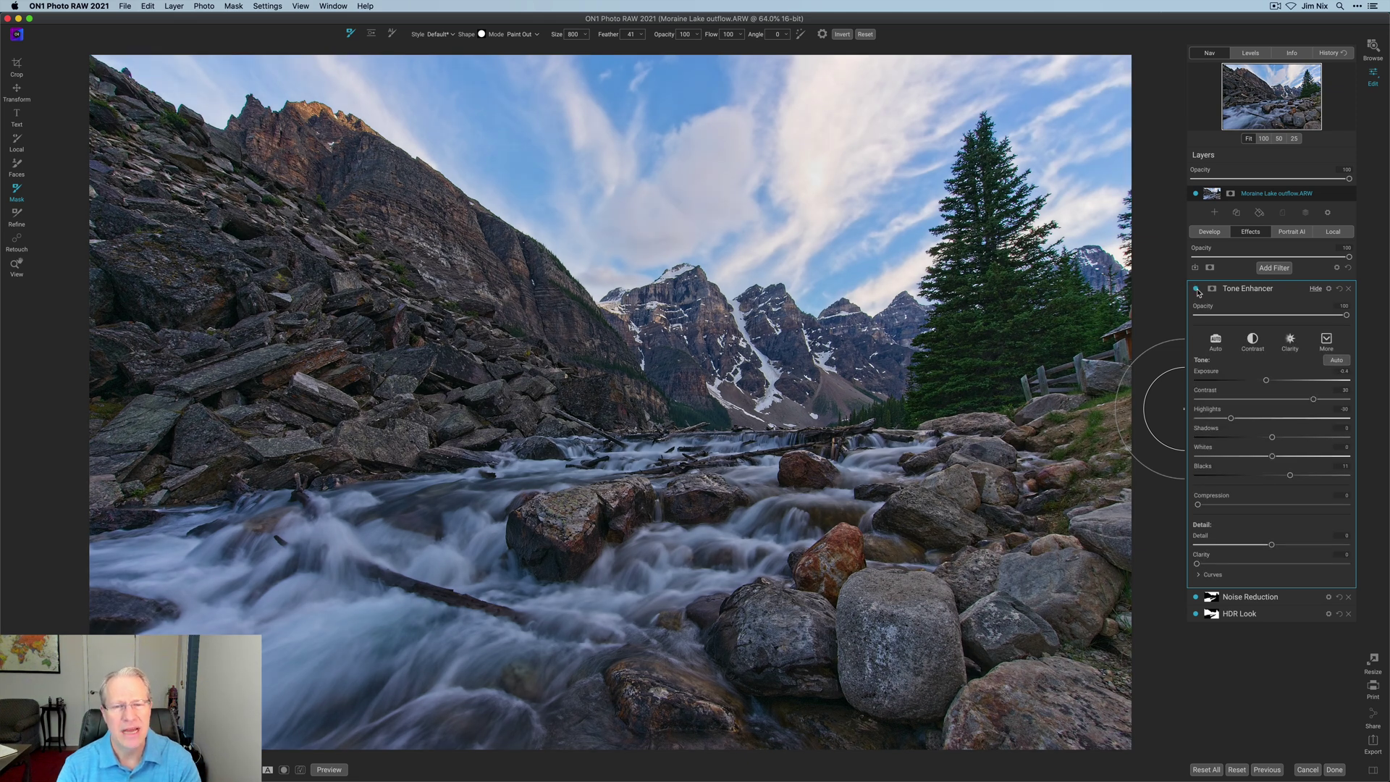
# - Raise the shadows in the Tone Enhancer filter and compare its effect off and on
pyautogui.moveTo(1273, 437); pyautogui.dragTo(1303, 438)
pyautogui.click(1196, 289)
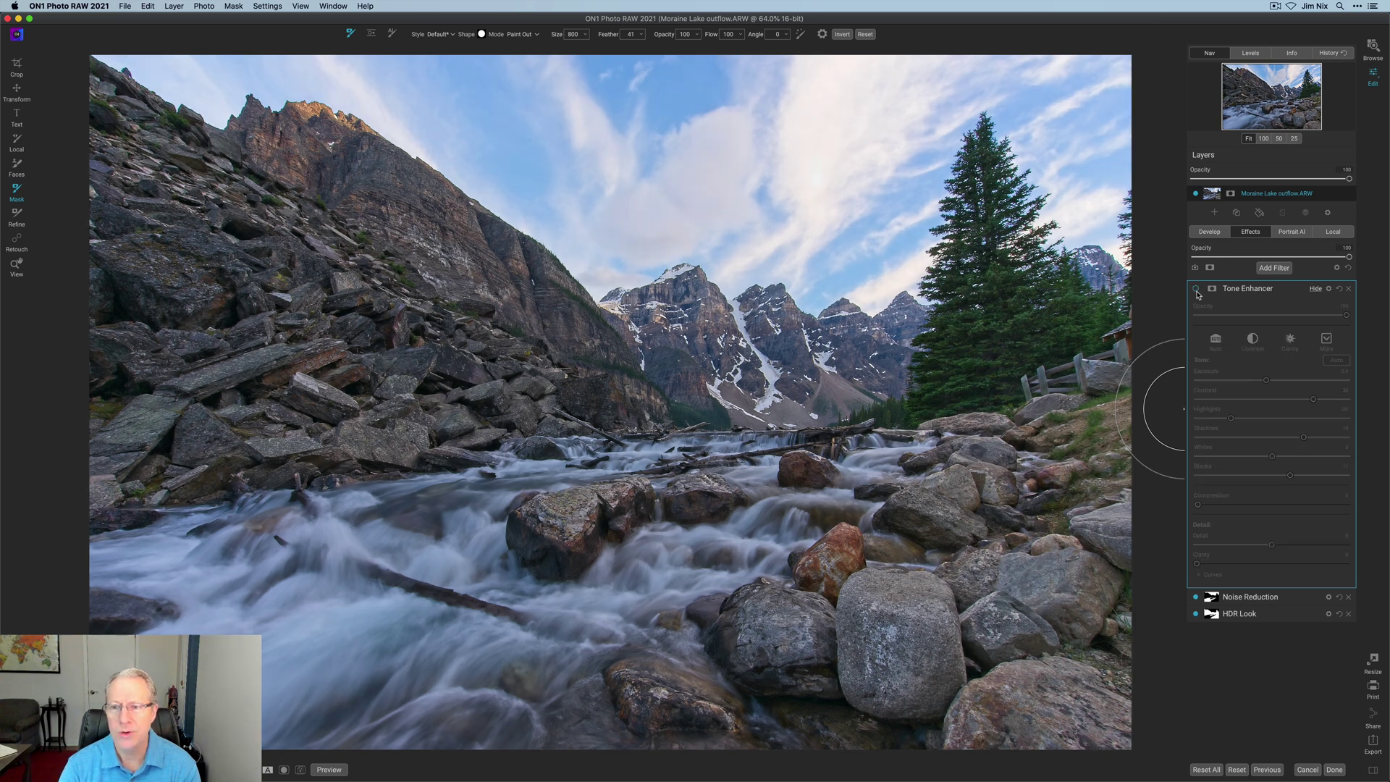
pyautogui.click(1196, 291)
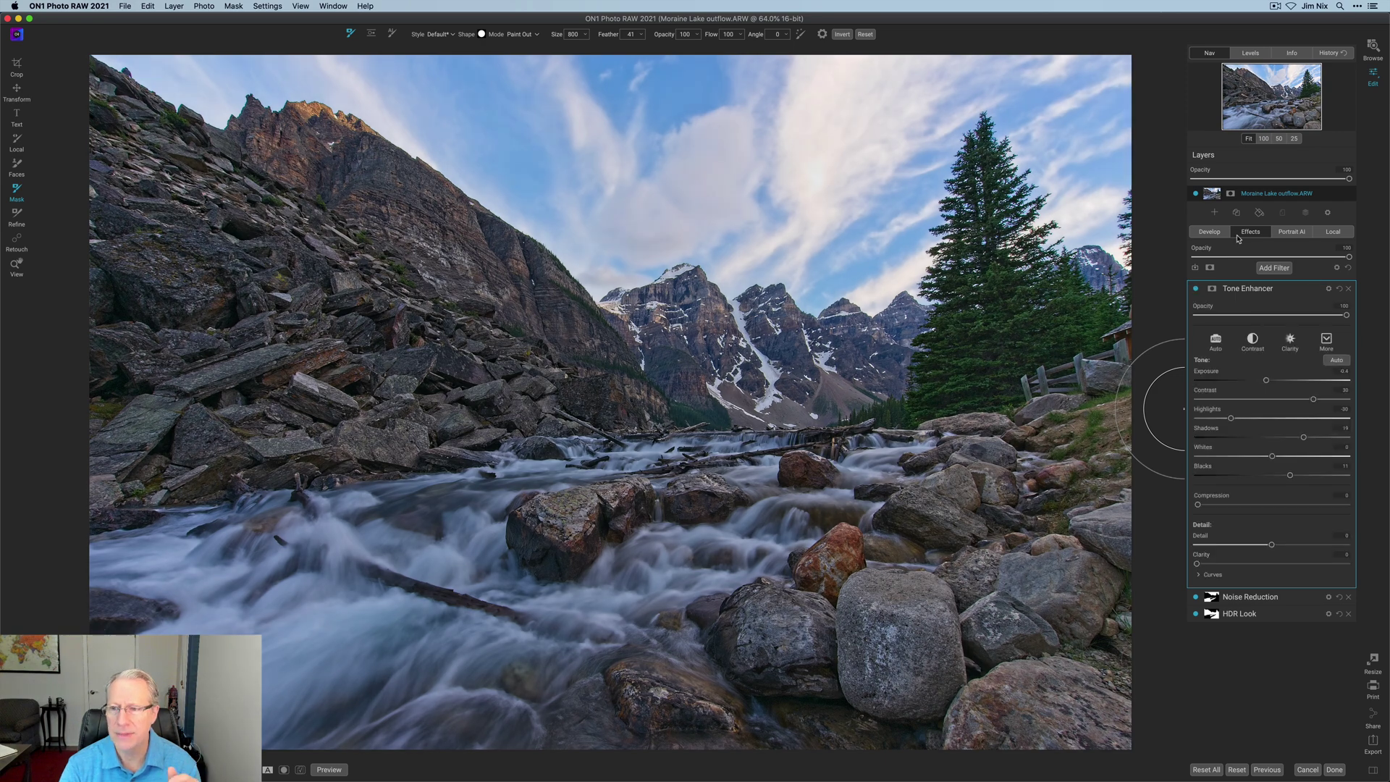
# - Add a Color Enhancer filter with slightly cooler temperature, slightly higher tint and vibrance 17, and compare its effect off and on
pyautogui.click(1273, 269)
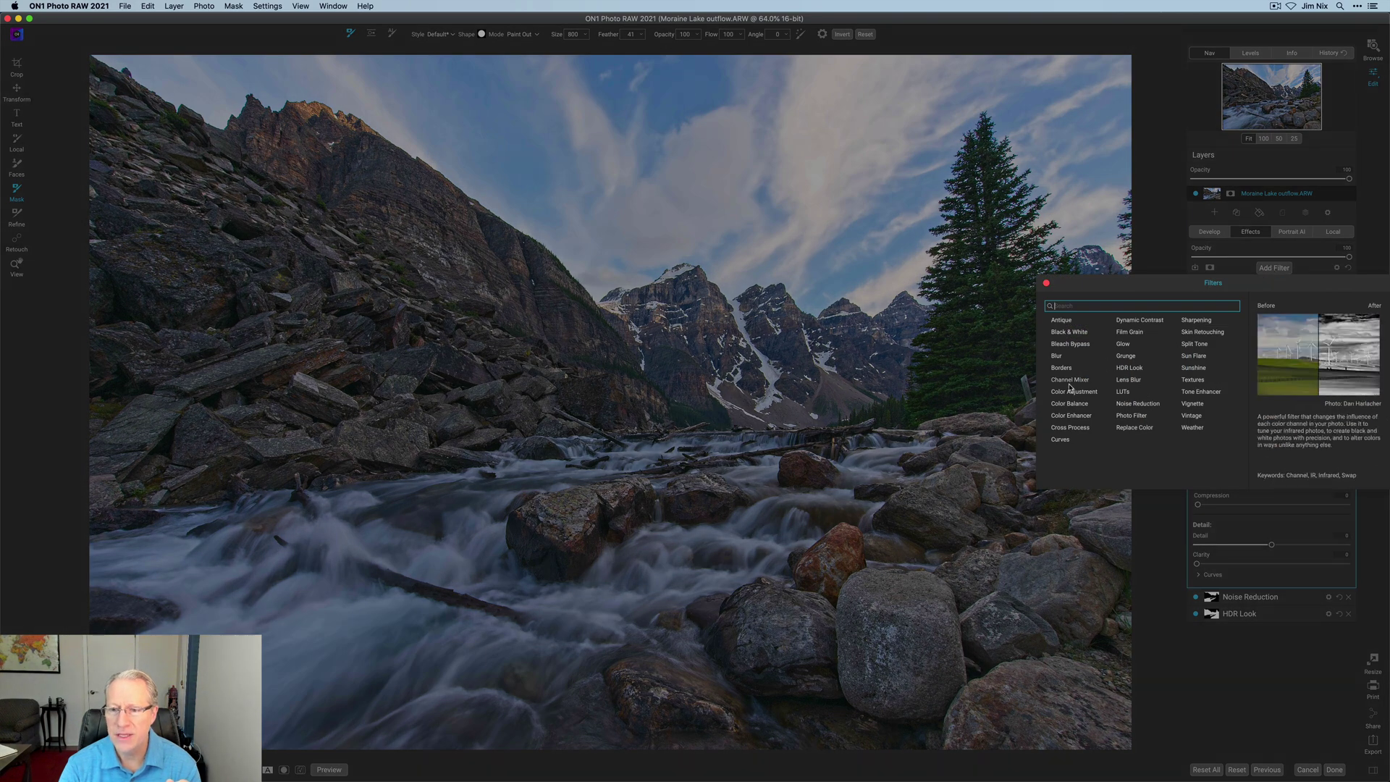
pyautogui.click(1075, 417)
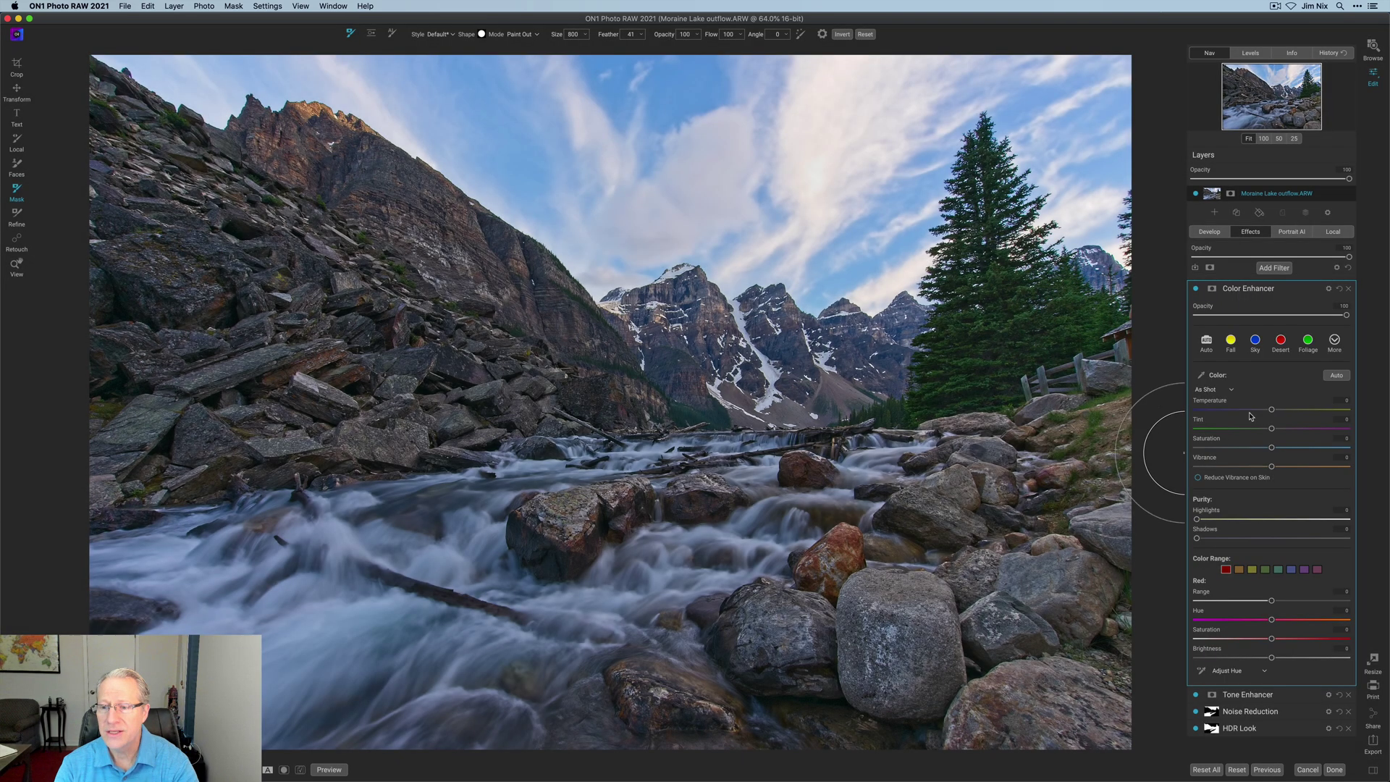
pyautogui.moveTo(1270, 412); pyautogui.dragTo(1301, 468)
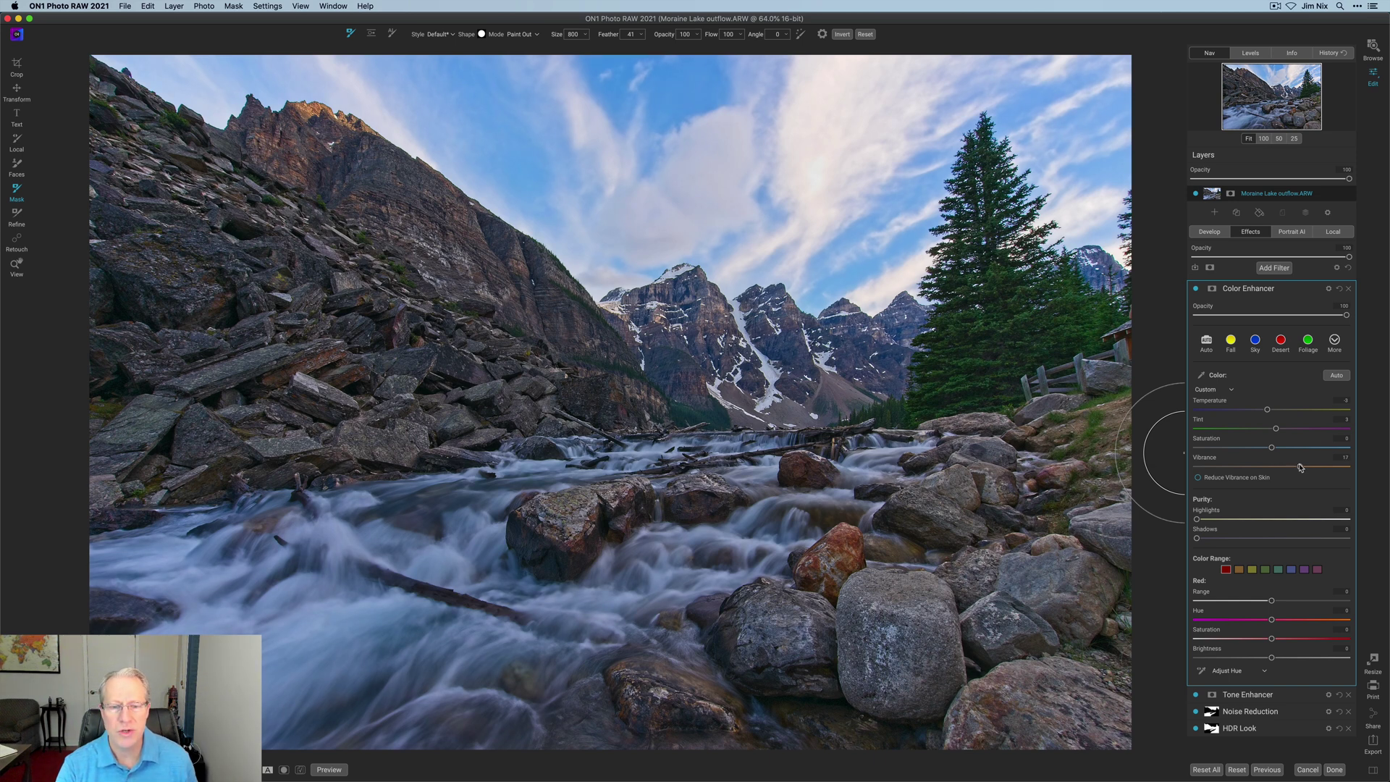
pyautogui.click(1196, 289)
pyautogui.click(1196, 289)
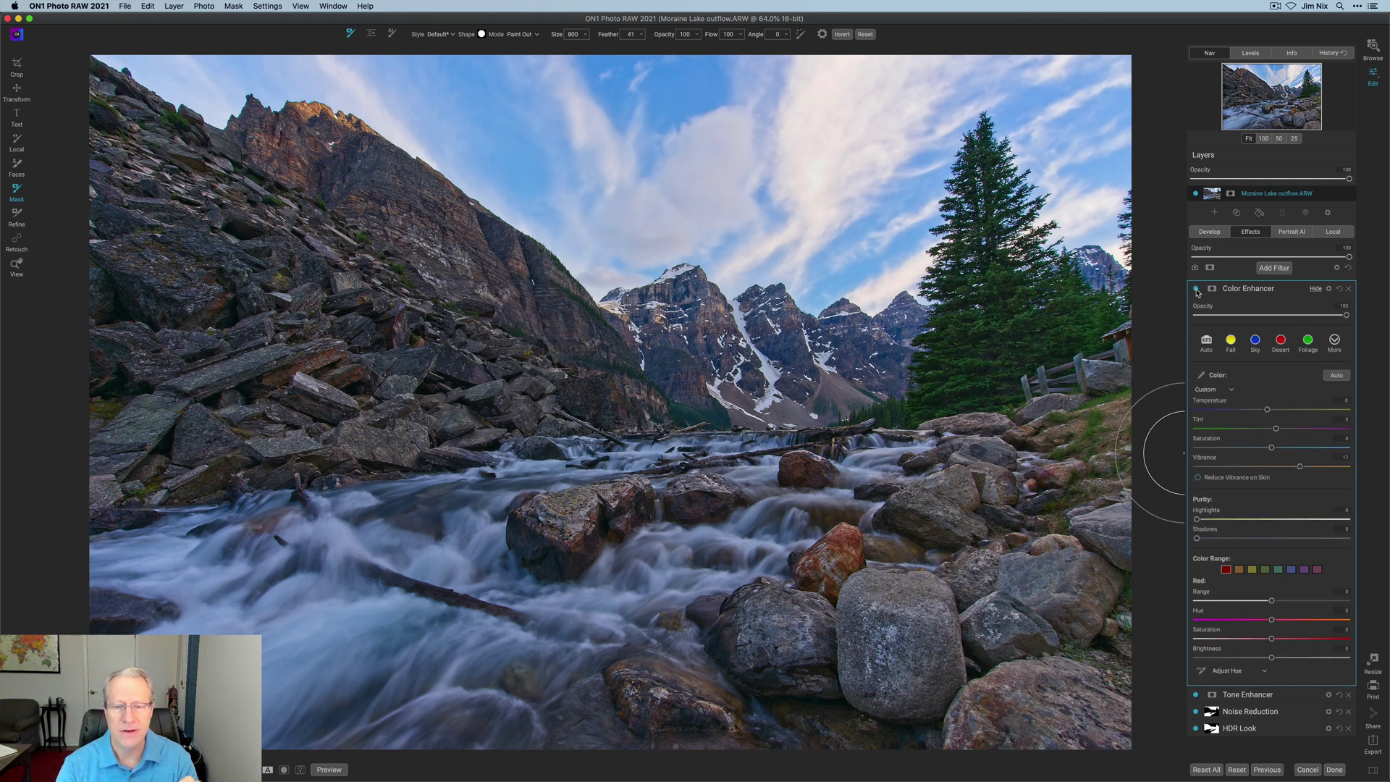
# - Add a Sunshine filter above the Color Enhancer, setting its amount to 61 and raising its warmth
pyautogui.click(1286, 270)
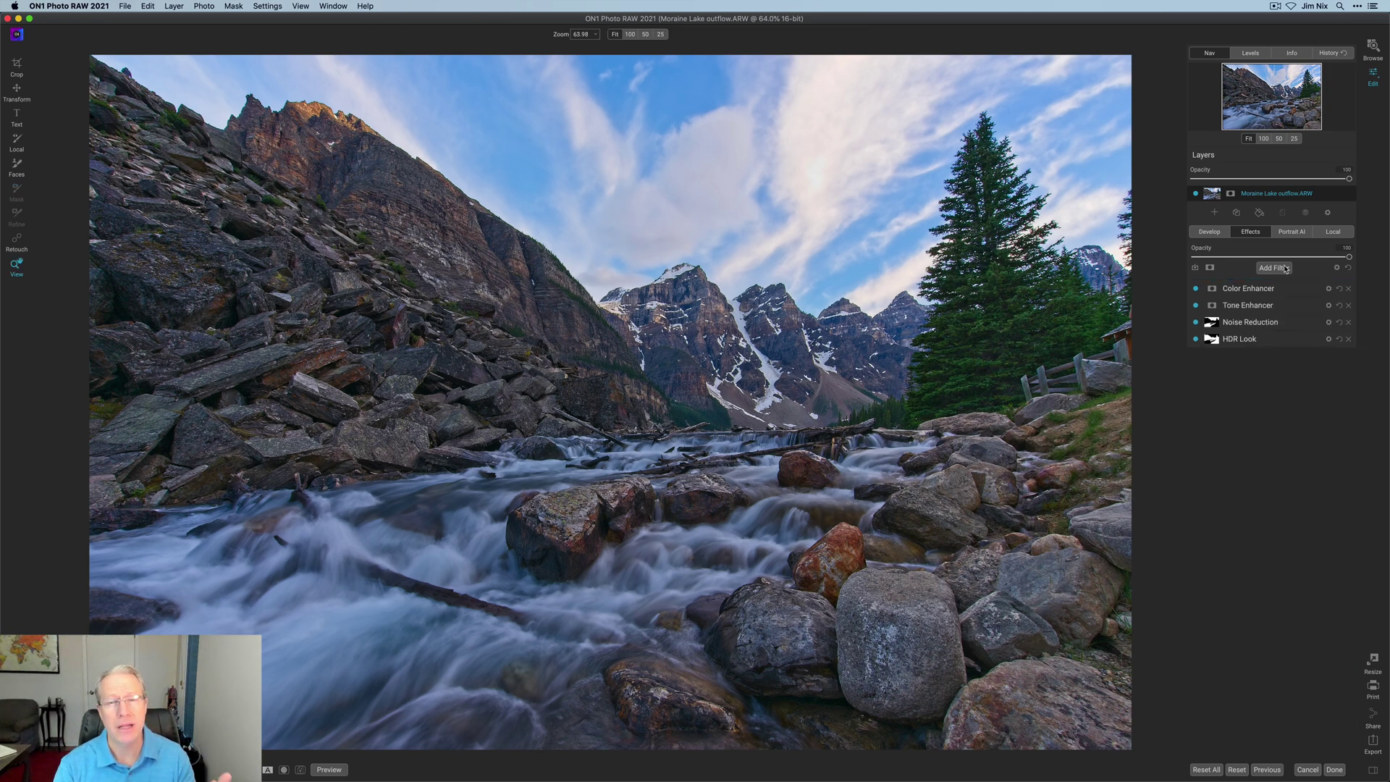
pyautogui.click(1286, 270)
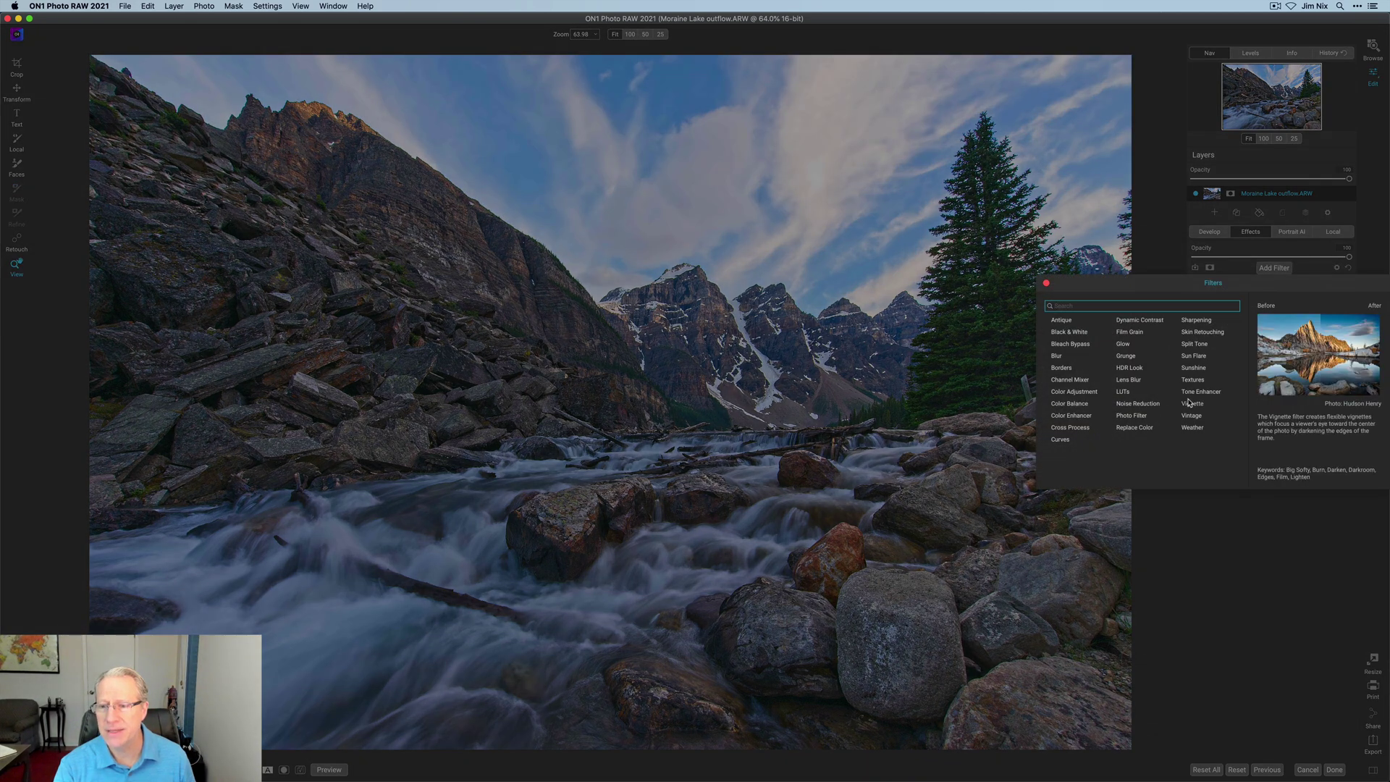
pyautogui.click(1196, 369)
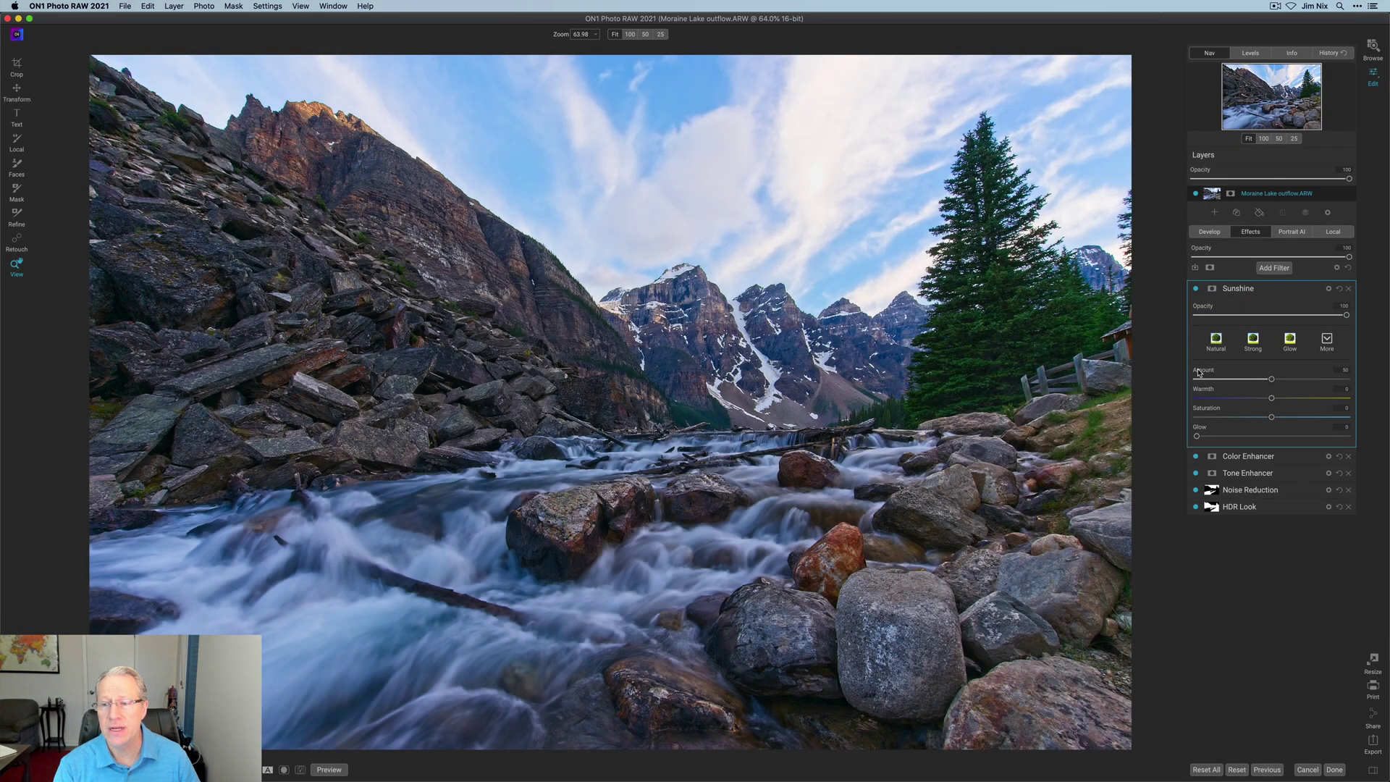
pyautogui.moveTo(1272, 398); pyautogui.dragTo(1311, 403)
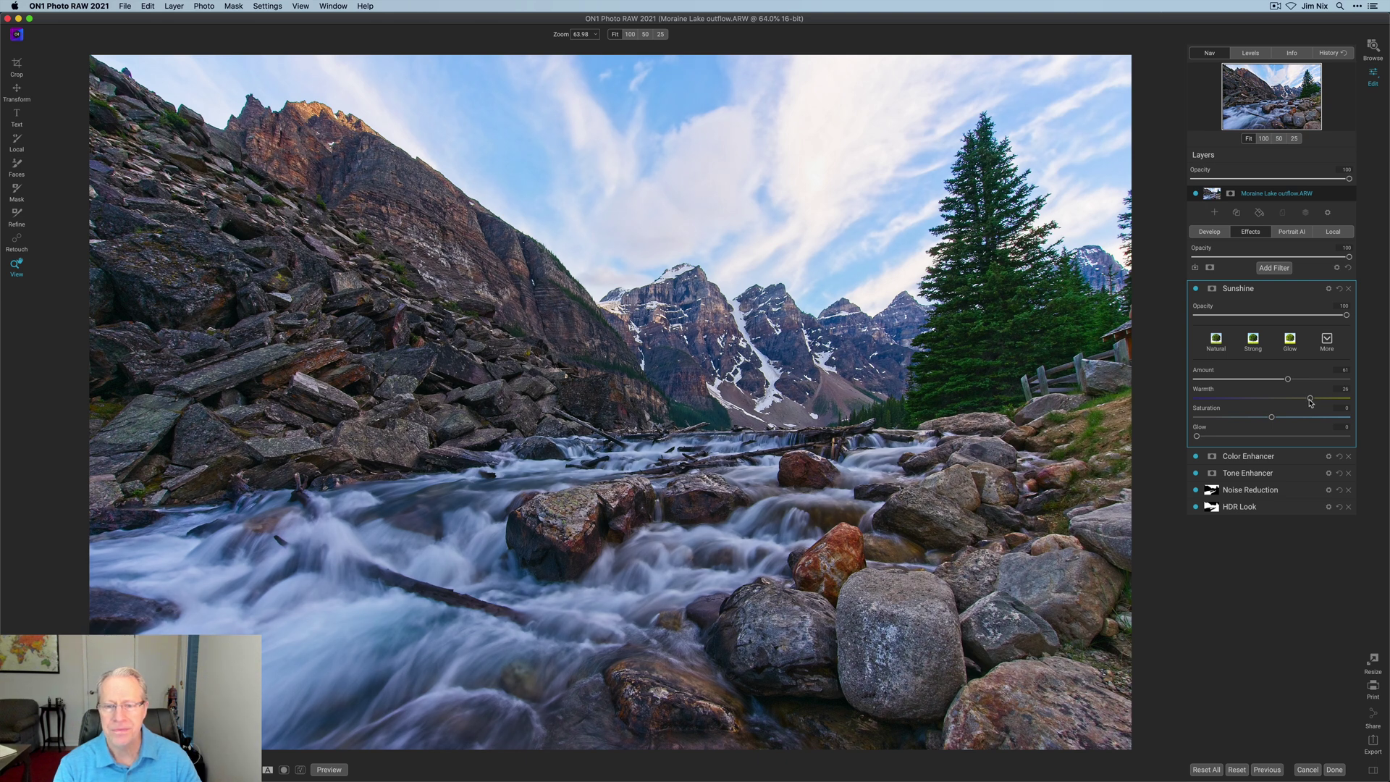
# - Compare the photo with the Sunshine filter off and on, examining its effect on the sky
pyautogui.click(1196, 290)
pyautogui.click(1196, 289)
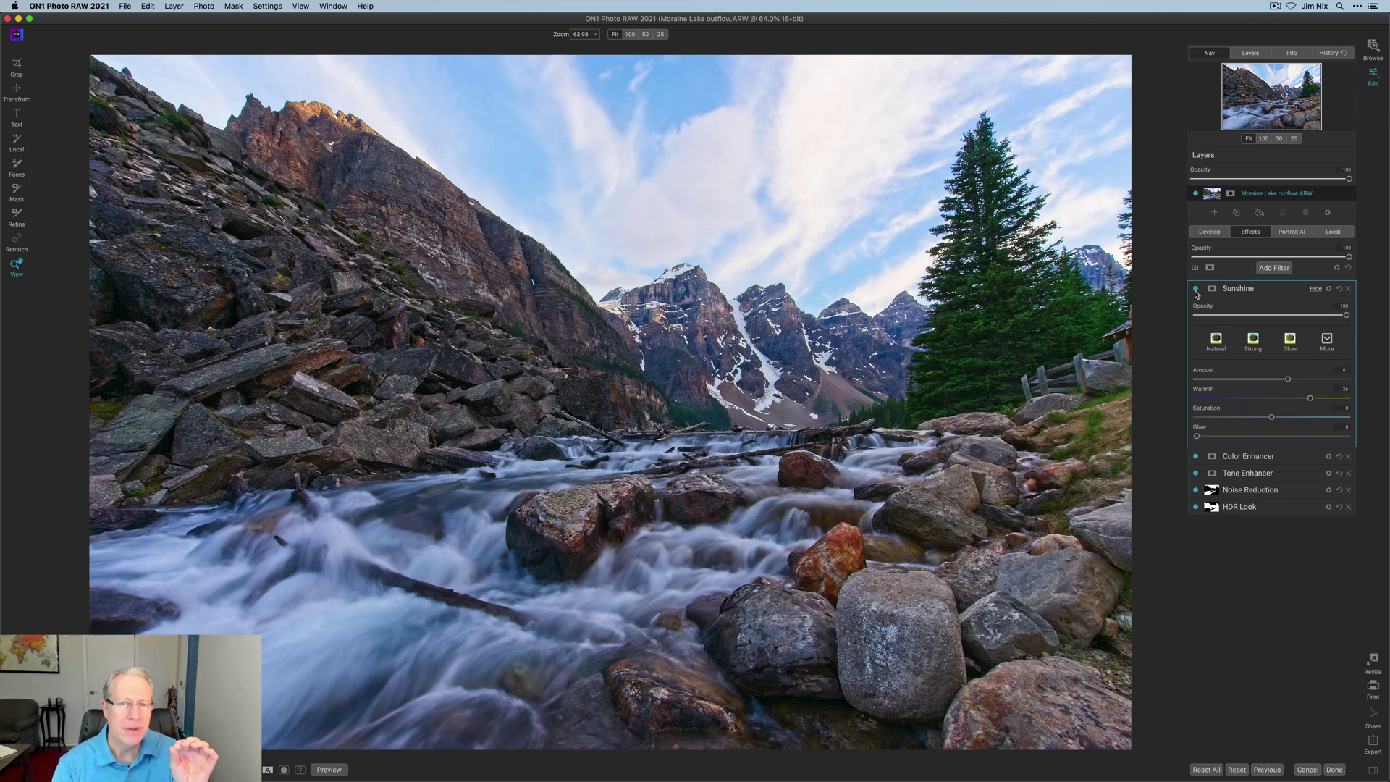
pyautogui.click(1196, 291)
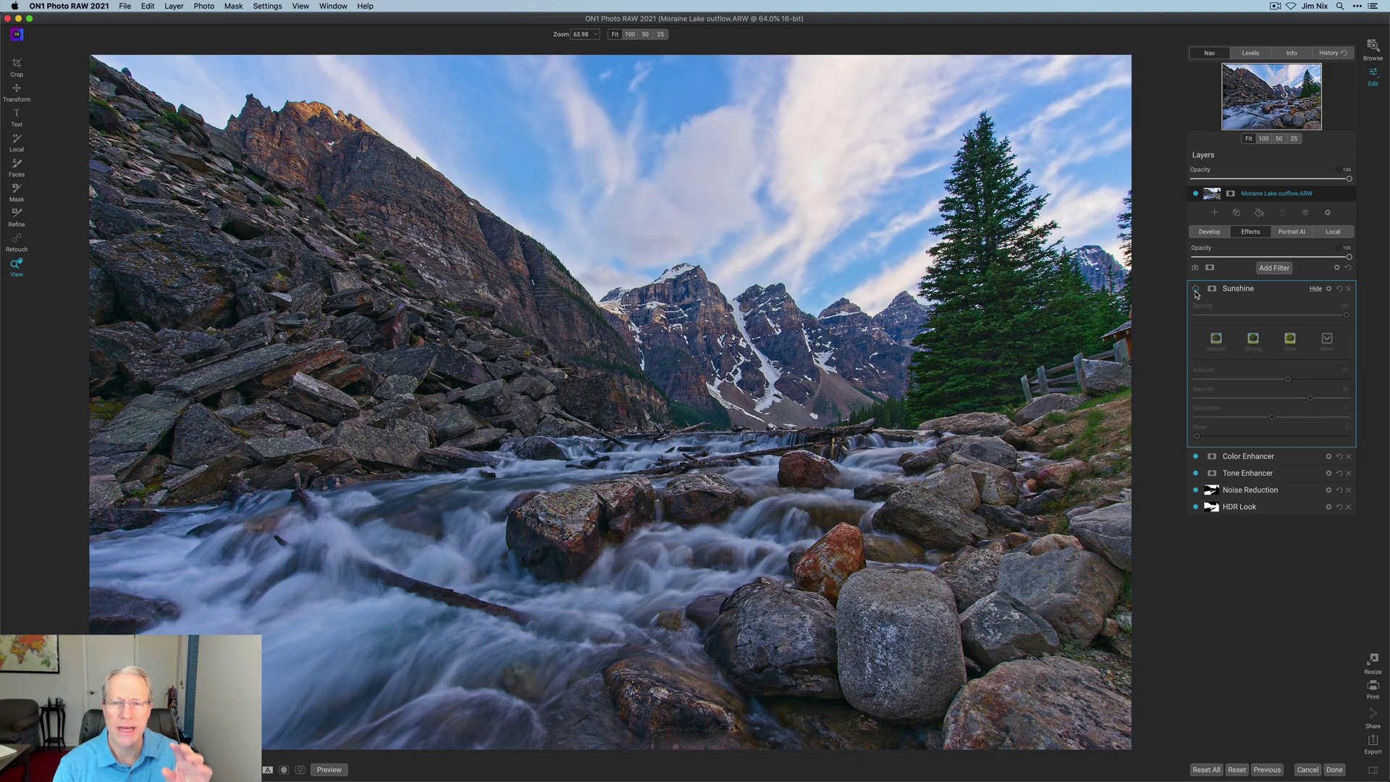
pyautogui.click(1197, 291)
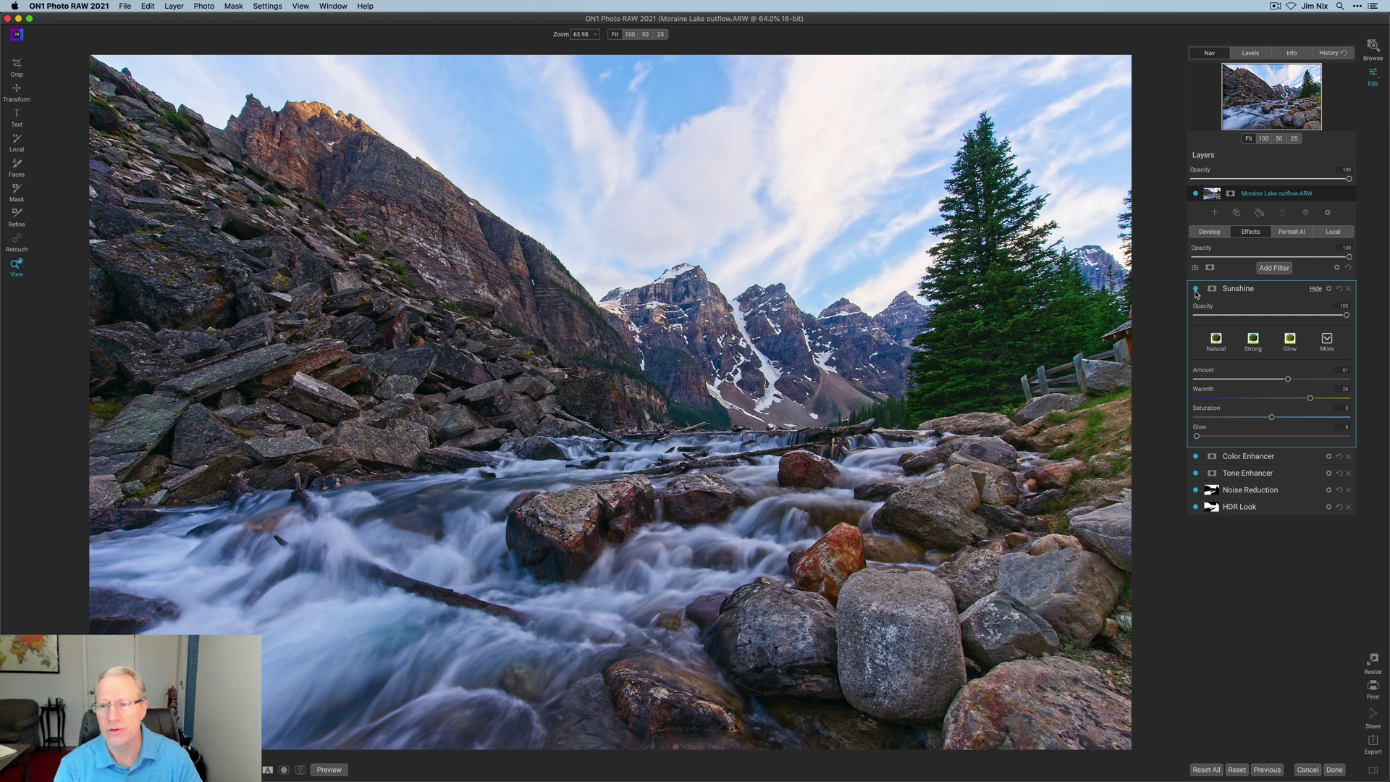
# - Start a quick mask on the Sunshine filter and mark the sky as Drop with a size 125 brush
pyautogui.click(1213, 289)
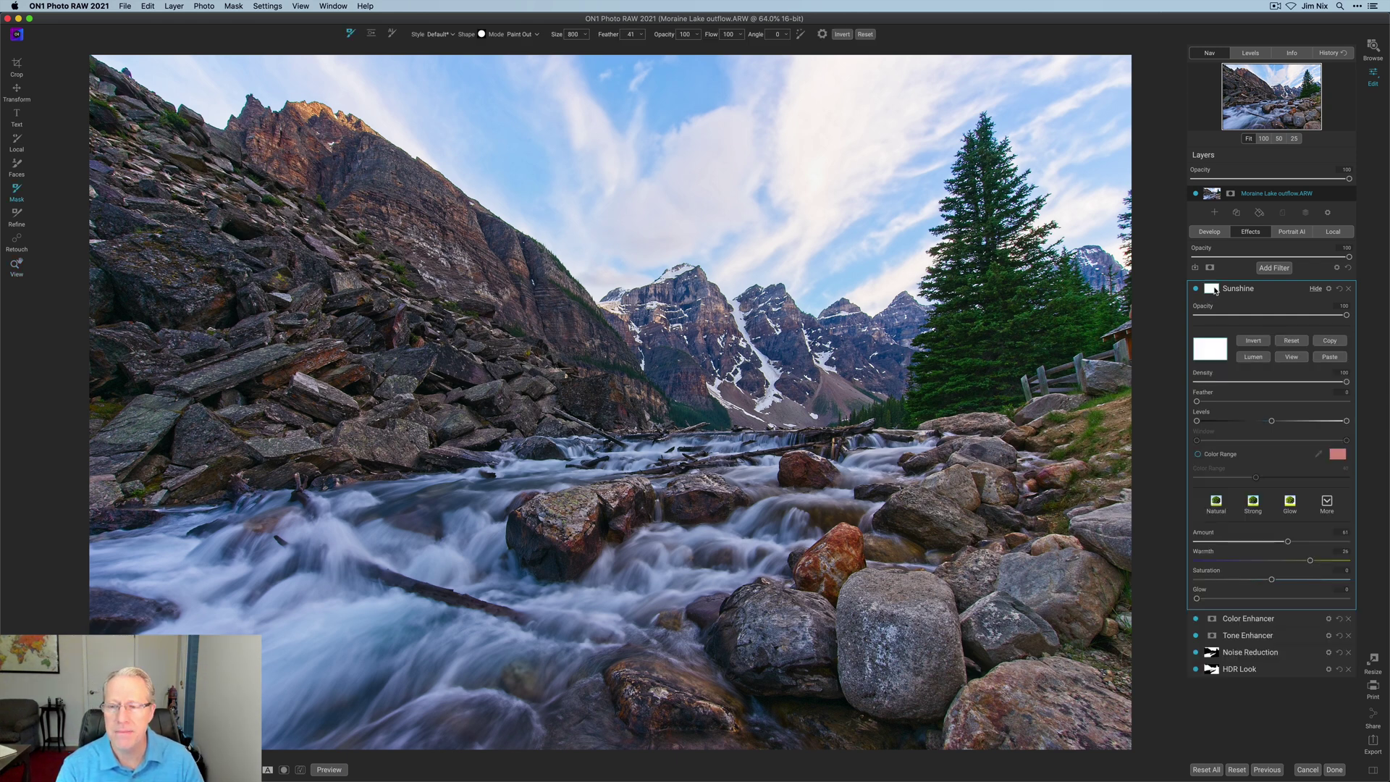
pyautogui.click(391, 34)
pyautogui.press('[')
pyautogui.press('[')
pyautogui.press('[')
pyautogui.press('[')
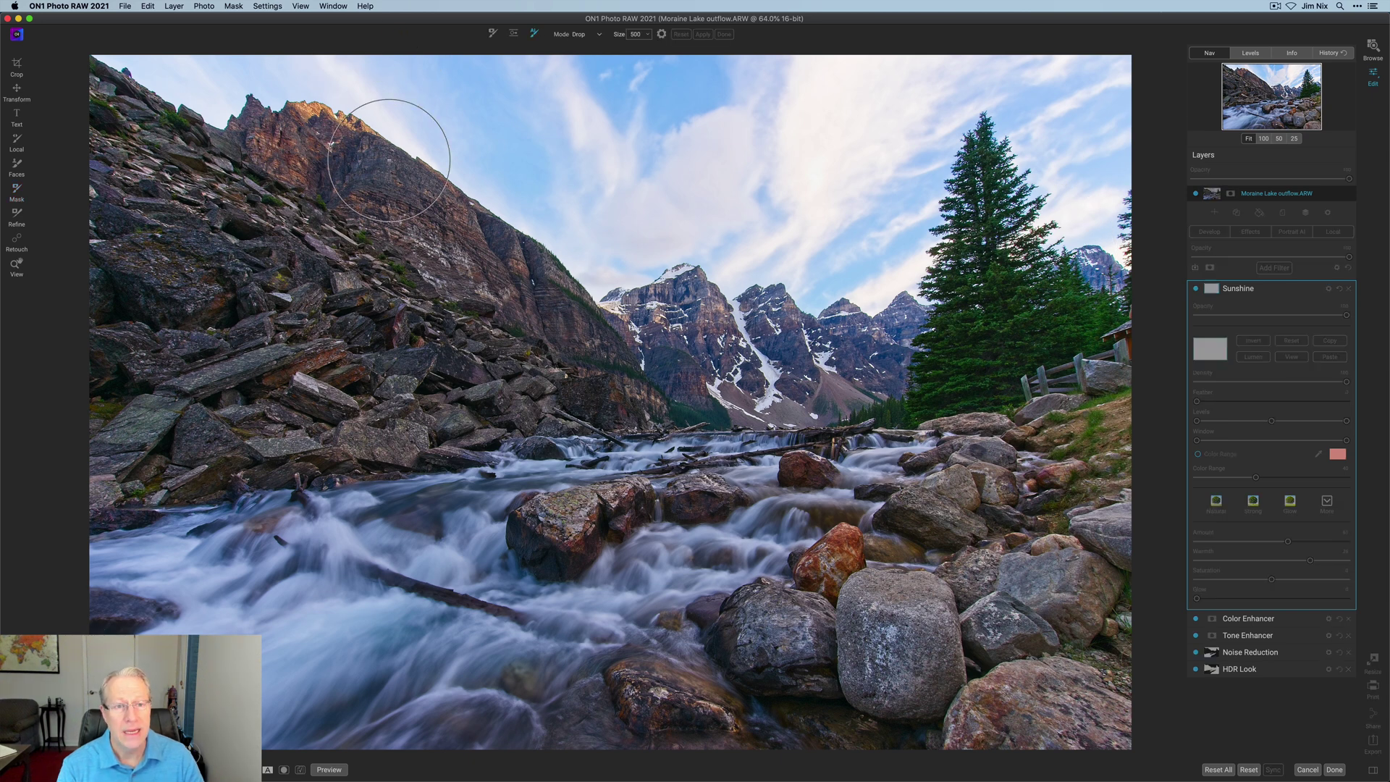
pyautogui.press('[')
pyautogui.press('[')
pyautogui.press('[')
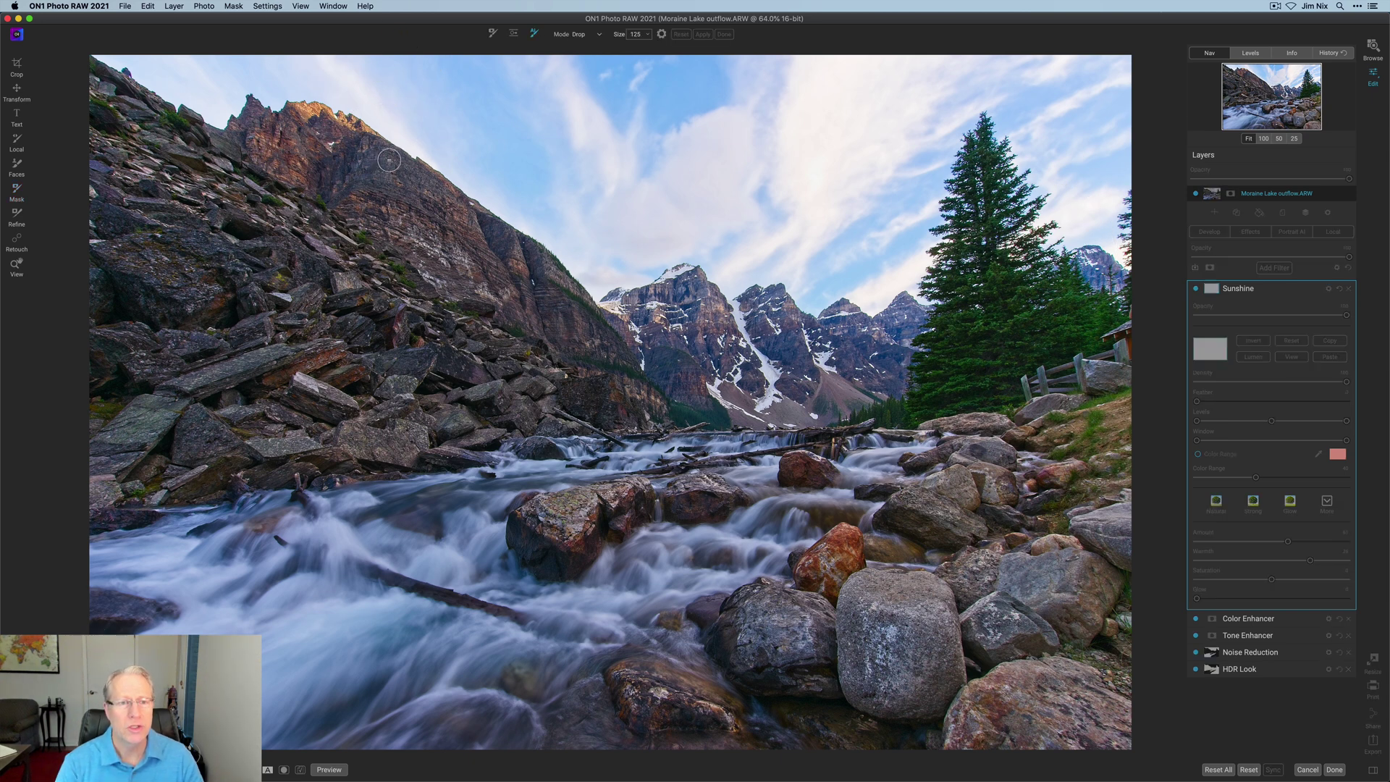
pyautogui.moveTo(210, 76)
pyautogui.mouseDown()
pyautogui.moveTo(396, 81)
pyautogui.moveTo(597, 209)
pyautogui.moveTo(689, 195)
pyautogui.moveTo(915, 251)
pyautogui.moveTo(890, 153)
pyautogui.moveTo(941, 104)
pyautogui.moveTo(1029, 81)
pyautogui.moveTo(1077, 160)
pyautogui.moveTo(494, 110)
pyautogui.mouseUp()
# - Mark the rocks, mountains, tree and stream as Keep with a size 800 brush, and apply the quick mask
pyautogui.click(579, 35)
pyautogui.click(581, 54)
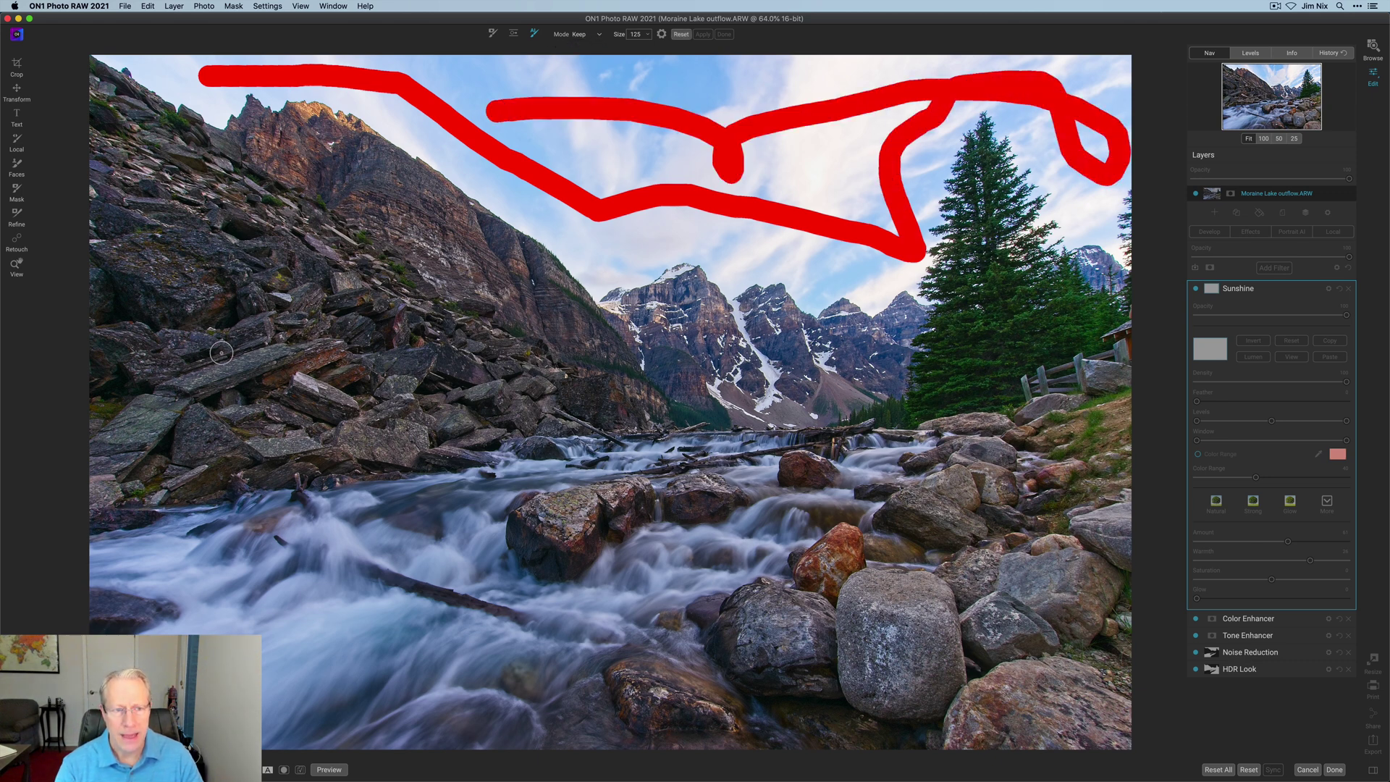
pyautogui.press(']')
pyautogui.press(']')
pyautogui.press(']')
pyautogui.press(']')
pyautogui.press(']')
pyautogui.press(']')
pyautogui.press(']')
pyautogui.press(']')
pyautogui.press(']')
pyautogui.moveTo(138, 216)
pyautogui.mouseDown()
pyautogui.moveTo(291, 309)
pyautogui.moveTo(556, 428)
pyautogui.moveTo(618, 412)
pyautogui.mouseUp()
pyautogui.moveTo(949, 406)
pyautogui.mouseDown()
pyautogui.moveTo(1039, 563)
pyautogui.moveTo(380, 610)
pyautogui.moveTo(148, 544)
pyautogui.moveTo(152, 510)
pyautogui.mouseUp()
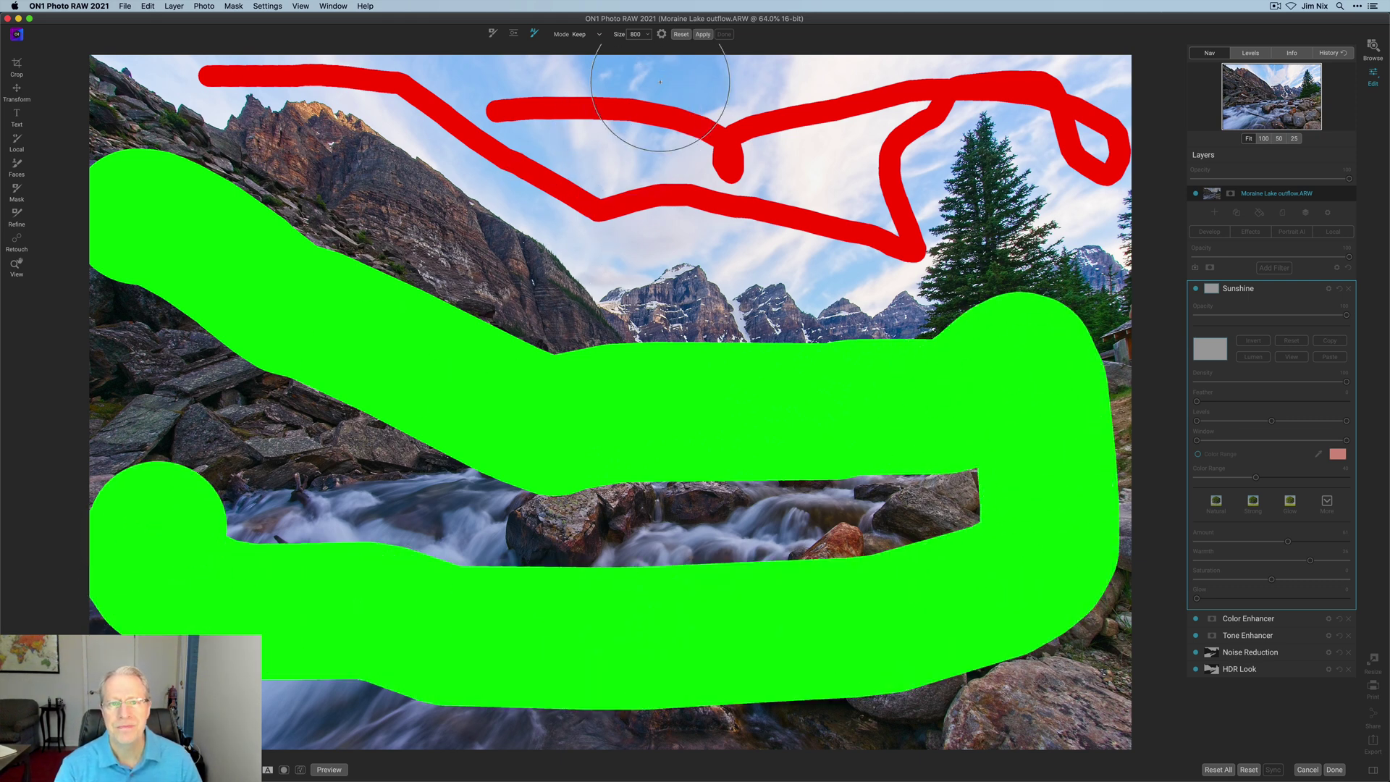
pyautogui.click(704, 36)
# - Add the missed spots on the distant peaks to the Keep area with a size 90 brush, and finish the quick mask
pyautogui.press('[')
pyautogui.press('[')
pyautogui.press('[')
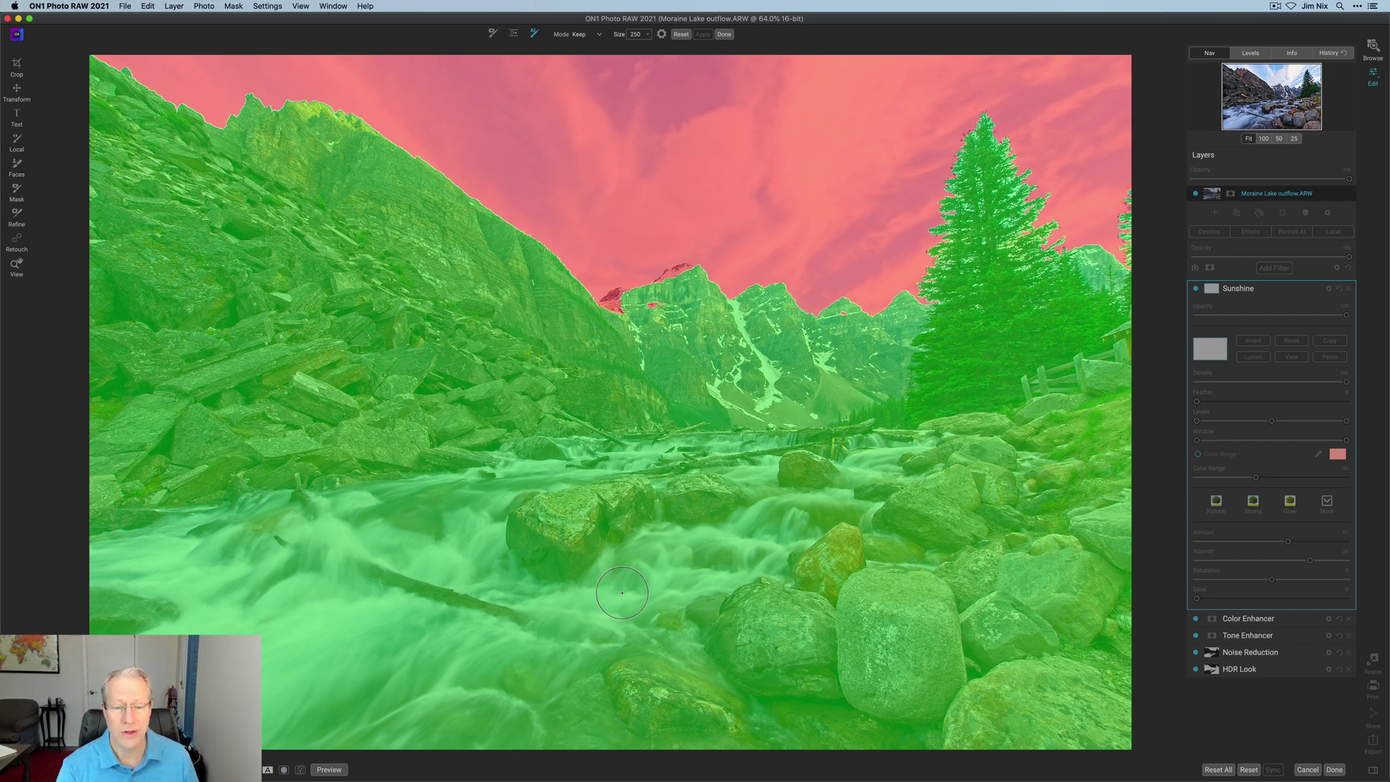
pyautogui.press('[')
pyautogui.press('[')
pyautogui.press('[')
pyautogui.click(614, 304)
pyautogui.click(659, 304)
pyautogui.click(675, 278)
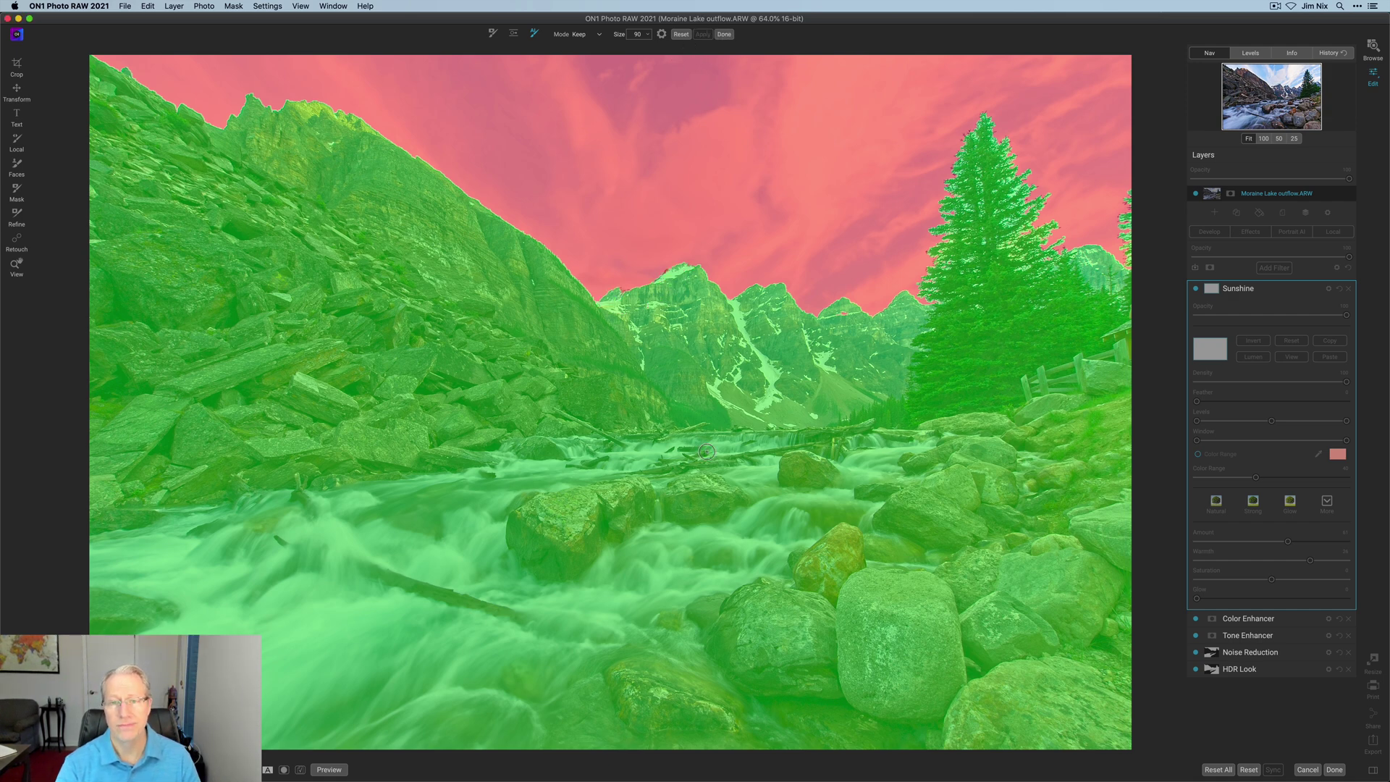
pyautogui.click(723, 36)
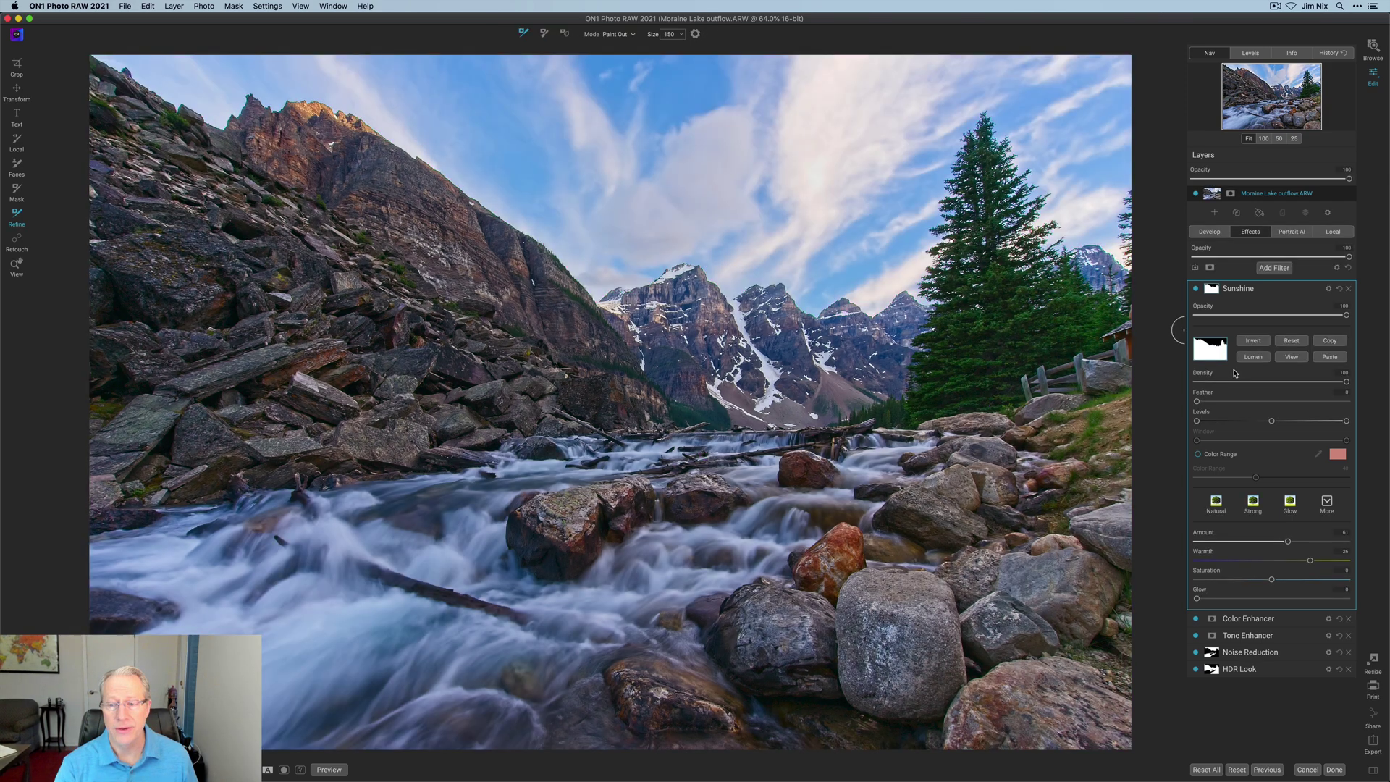
# - Inspect the Sunshine filter's black-and-white mask, and compare the photo with the masked filter off and on
pyautogui.click(1289, 360)
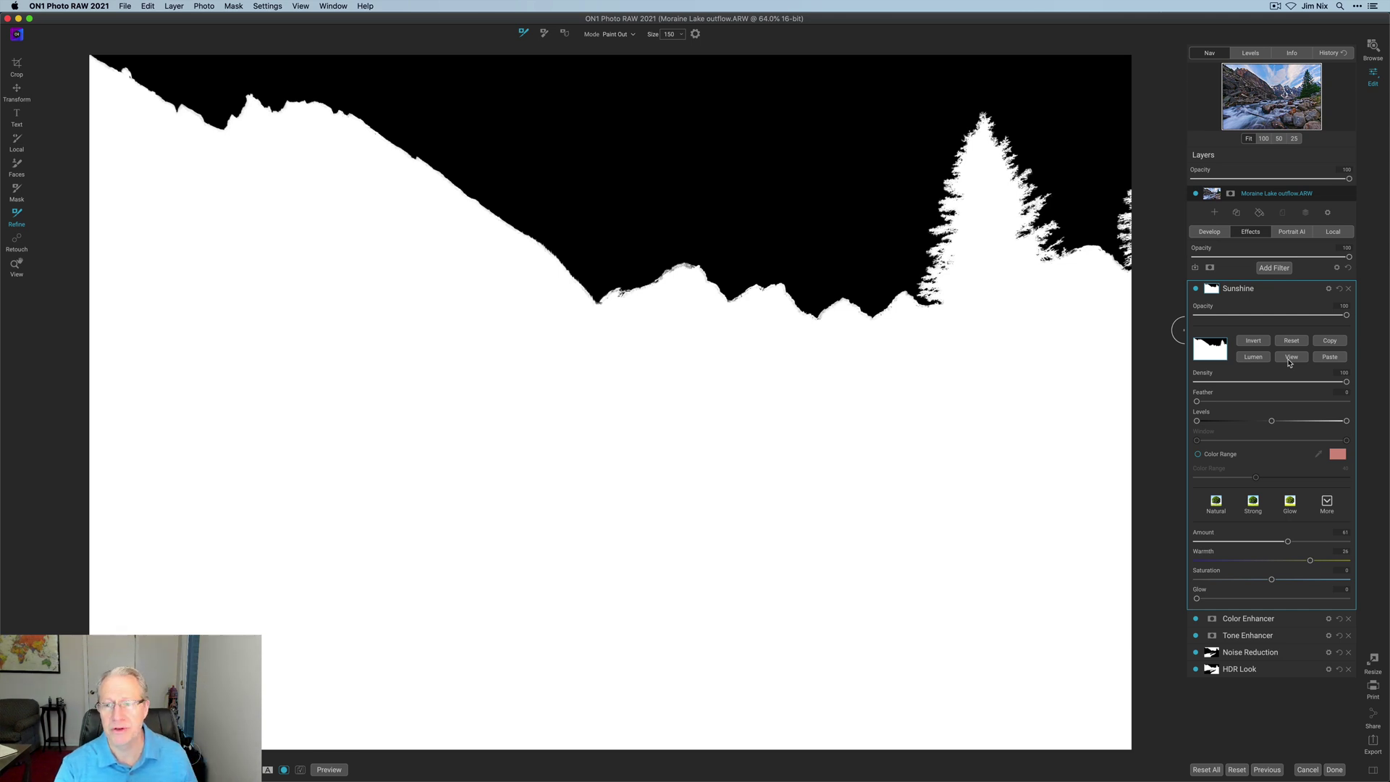
pyautogui.click(1289, 360)
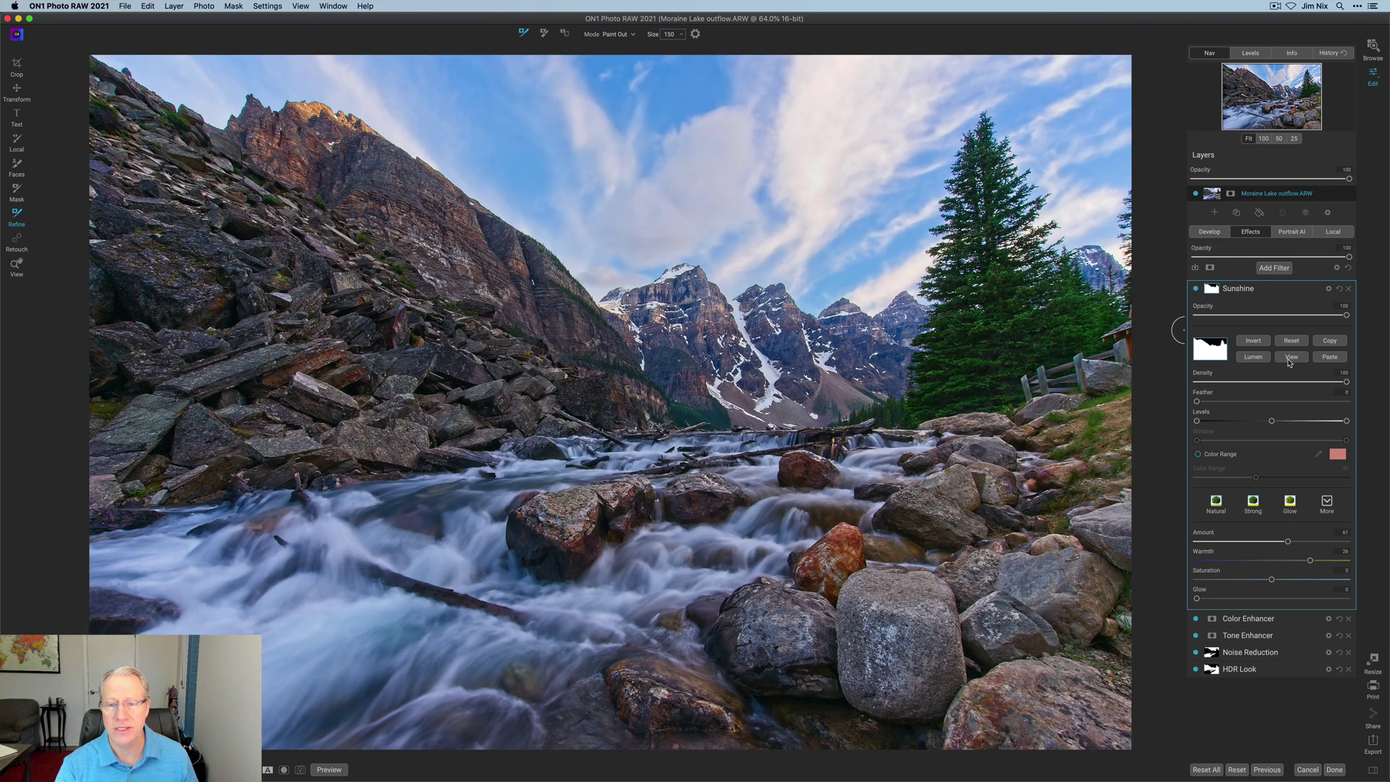
pyautogui.click(1195, 289)
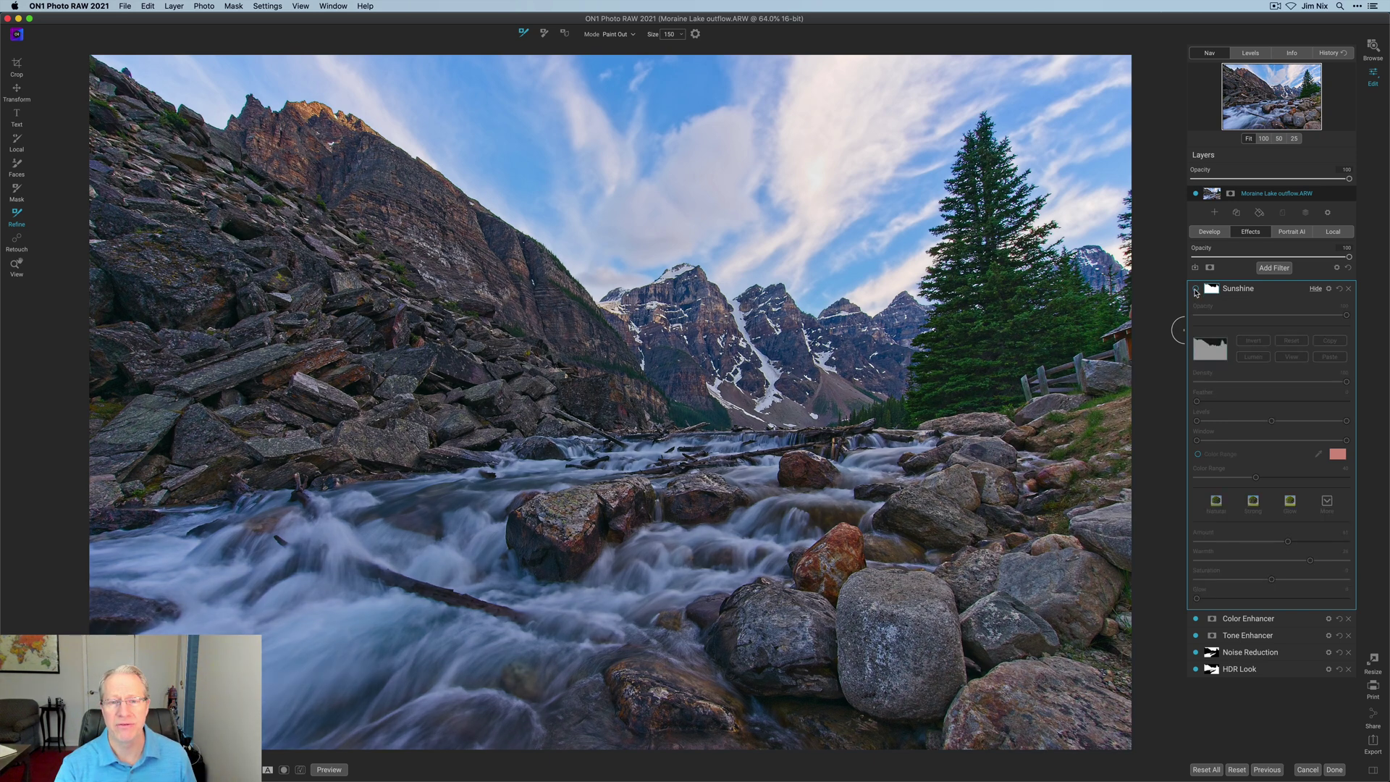
pyautogui.click(1196, 290)
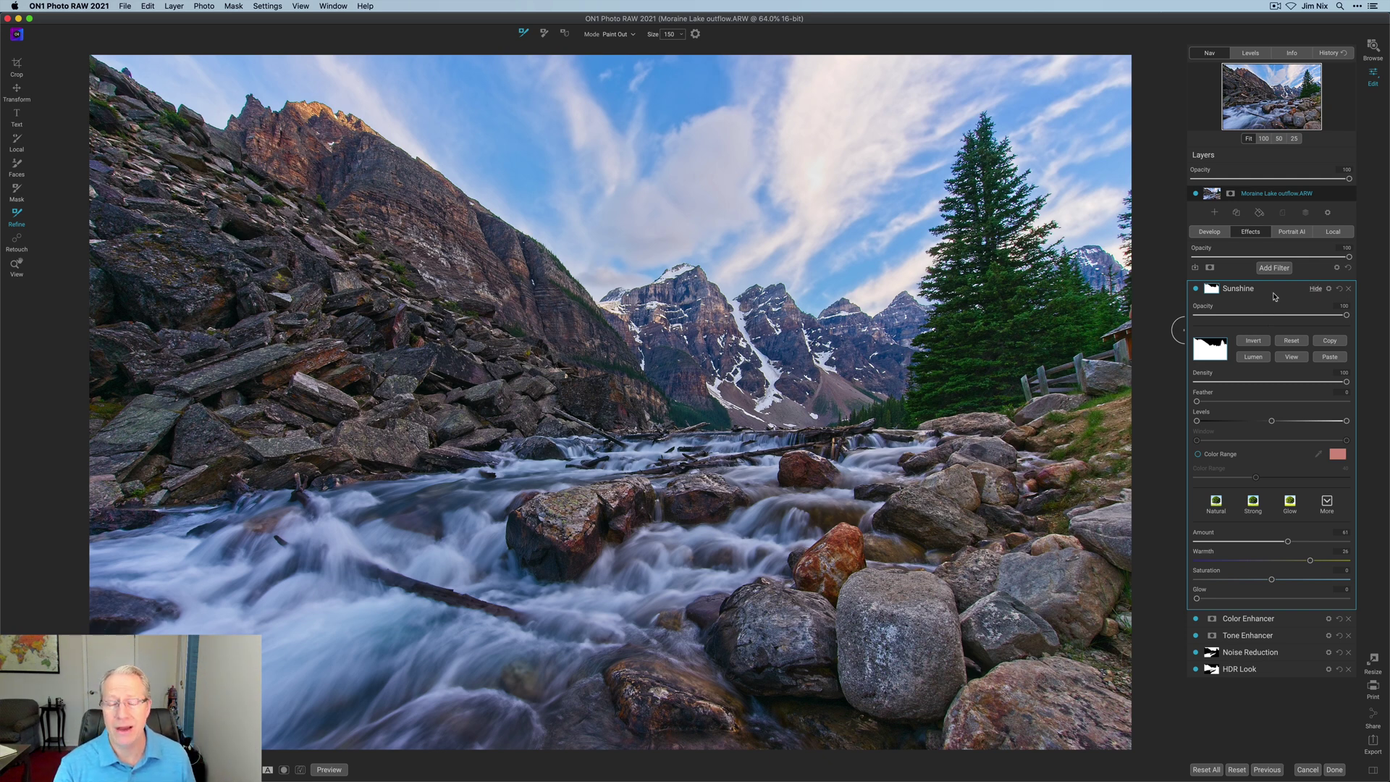
# - Collapse the Sunshine settings and compare the edited photo with the original using the preview toggle and a split before/after view
pyautogui.click(1315, 288)
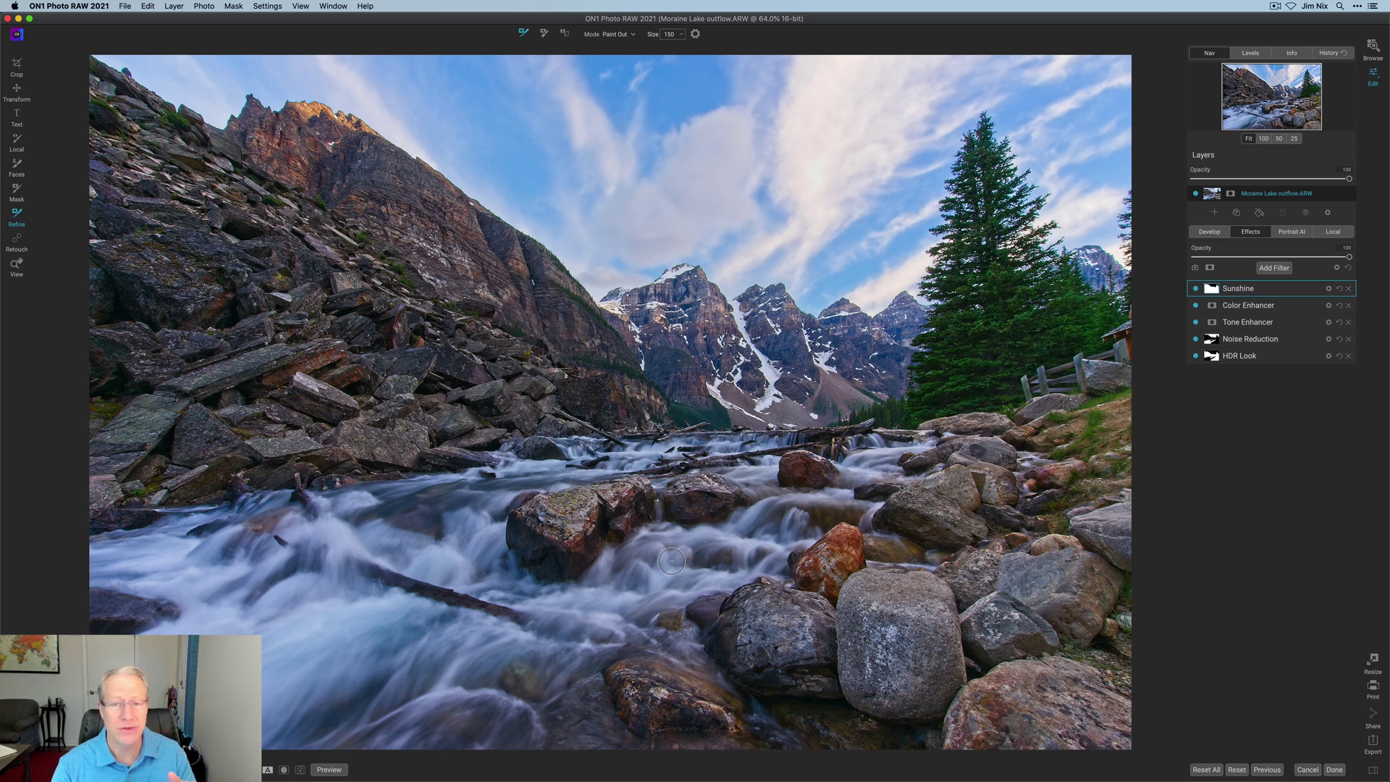
pyautogui.click(329, 769)
pyautogui.click(325, 769)
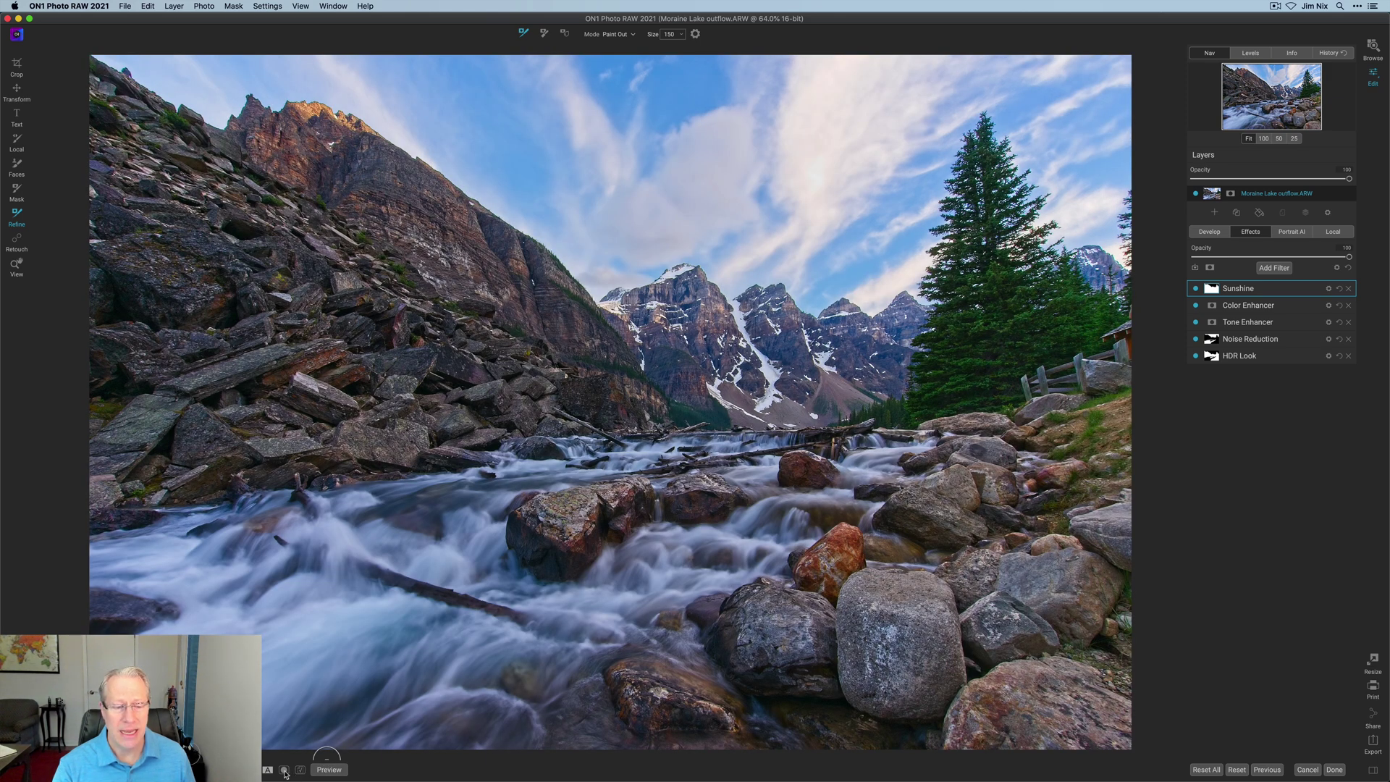
pyautogui.hotkey('ctrl', 'alt', 'p')
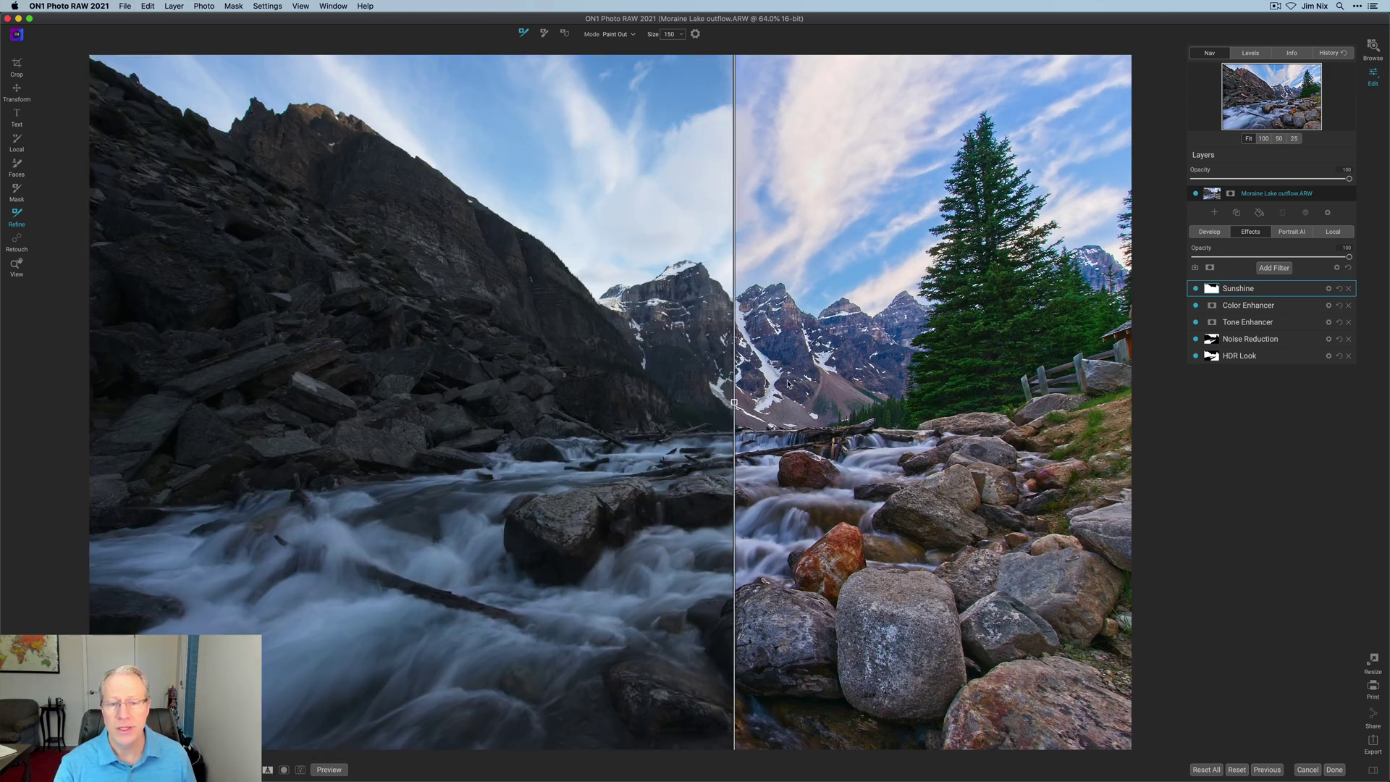
pyautogui.moveTo(787, 402); pyautogui.dragTo(351, 404)
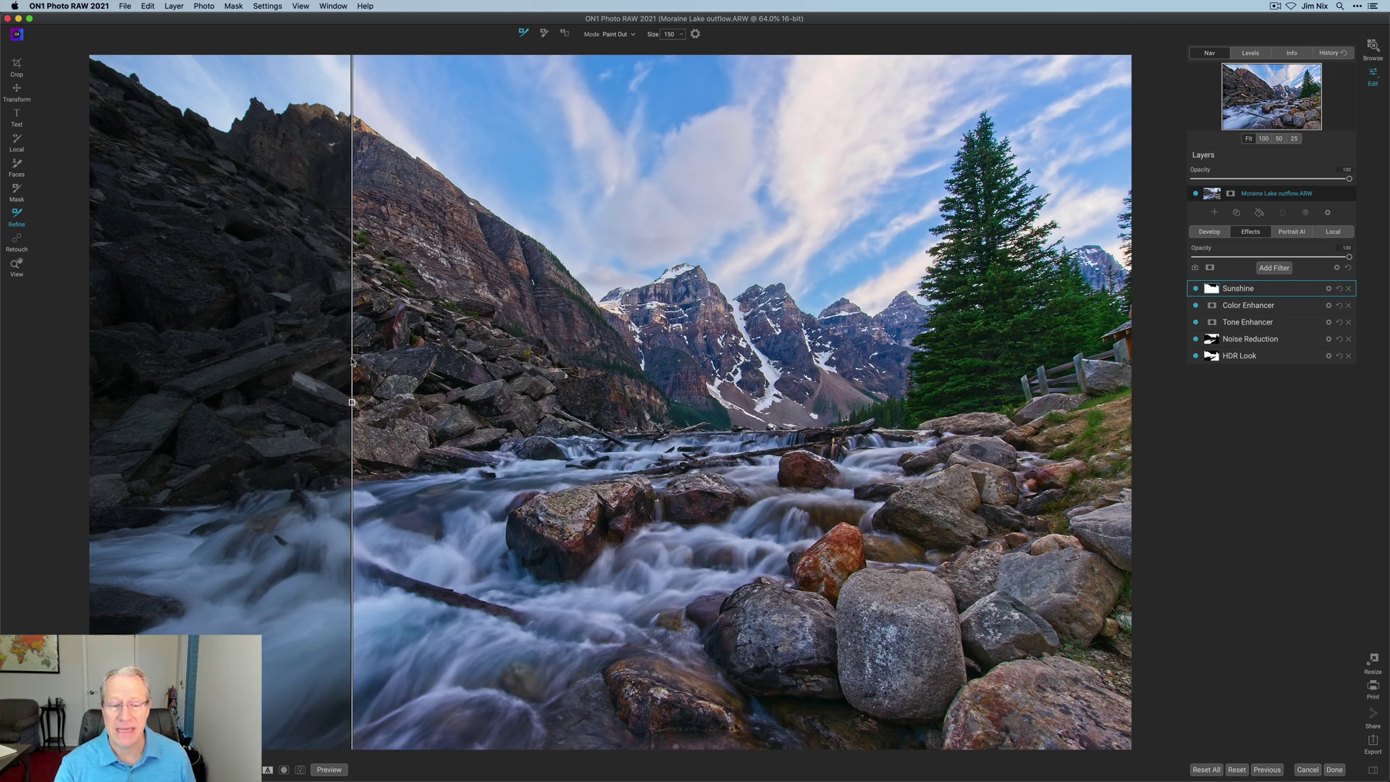
pyautogui.click(269, 770)
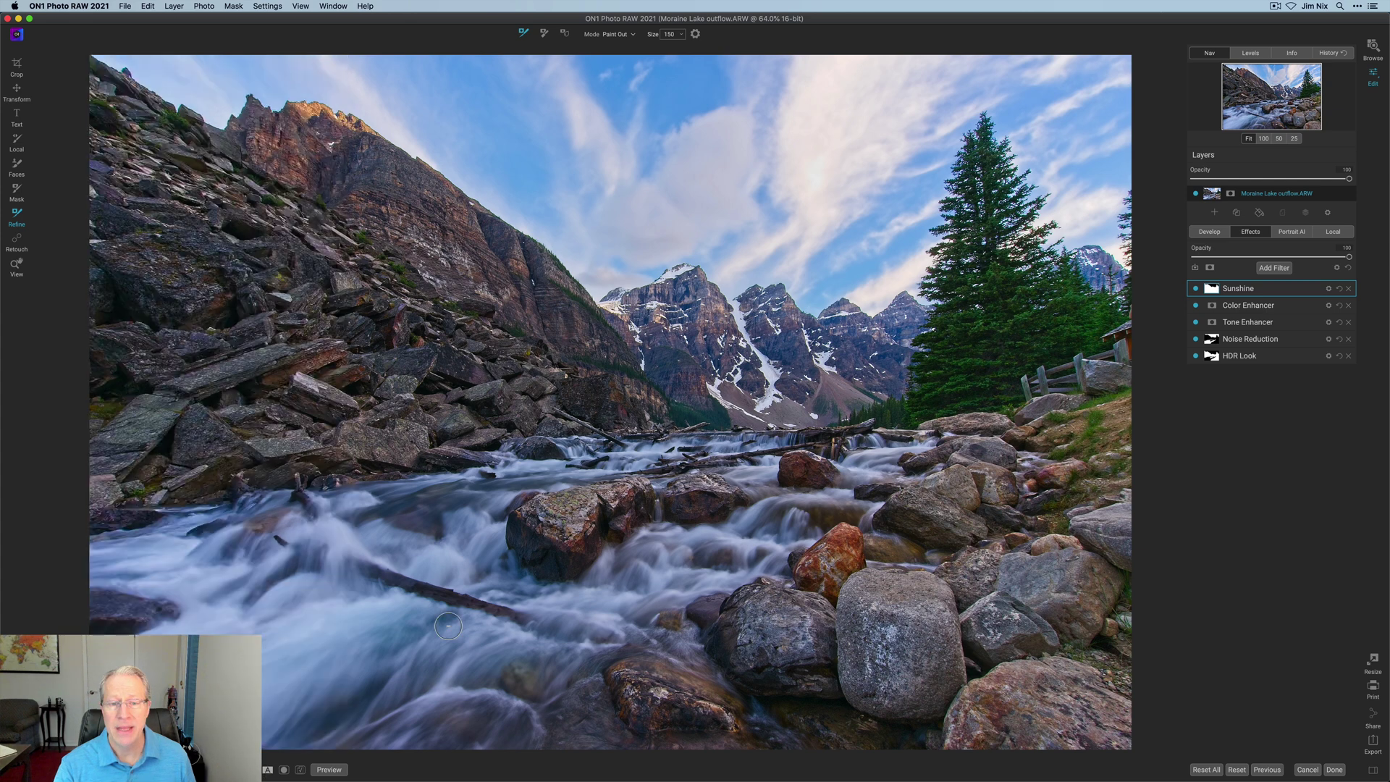